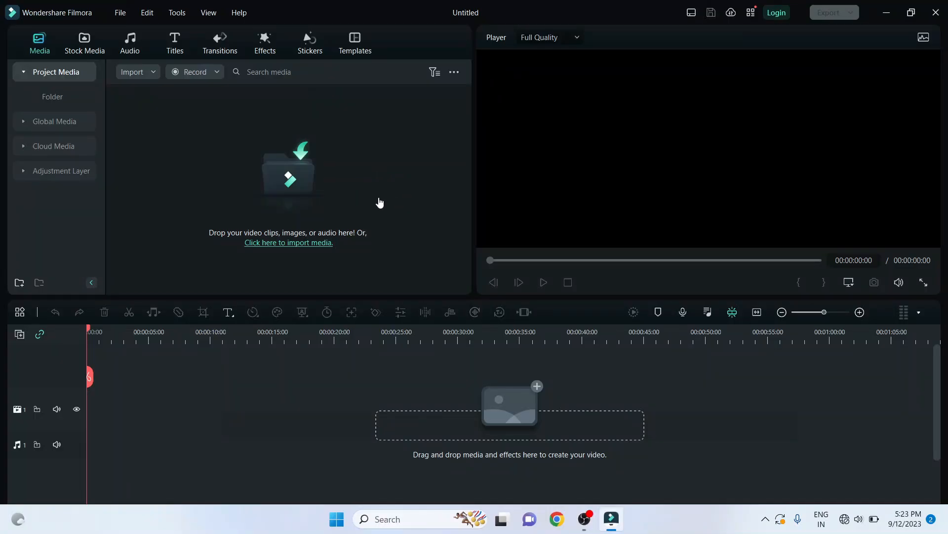
Step: Import the video file "sample lecture how to trim your videos-1" into the project media
{"action": "left_click", "coordinate": [379, 192]}
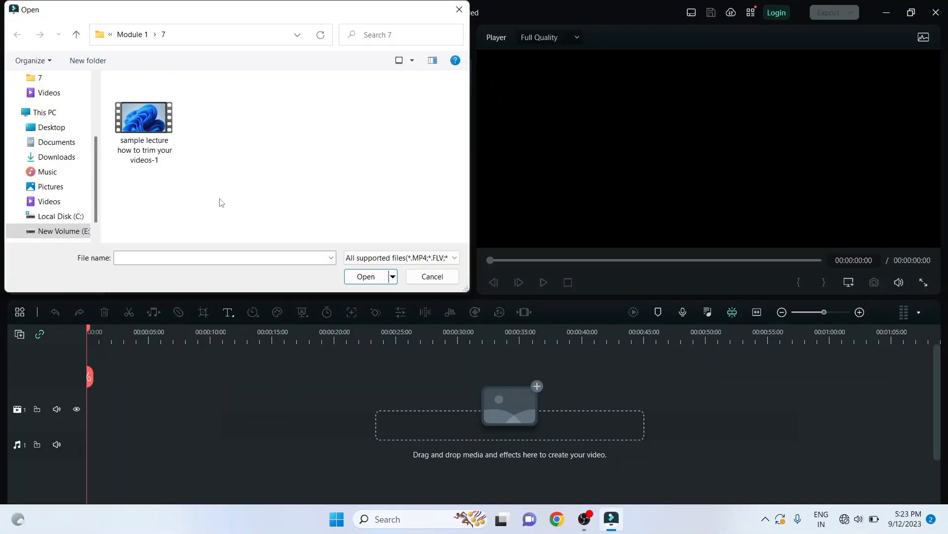
{"action": "left_click", "coordinate": [163, 138]}
{"action": "left_click", "coordinate": [349, 280]}
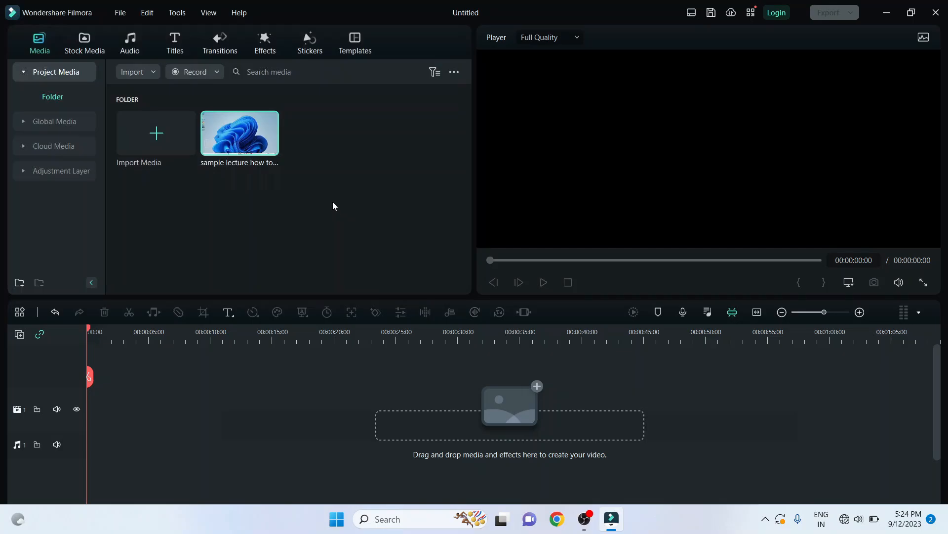
Step: Place the lecture clip at the start of the first video track, matching the project to 1920 x 1080 60fps, and raise its volume
{"action": "left_click_drag", "start_coordinate": [265, 159], "coordinate": [132, 419]}
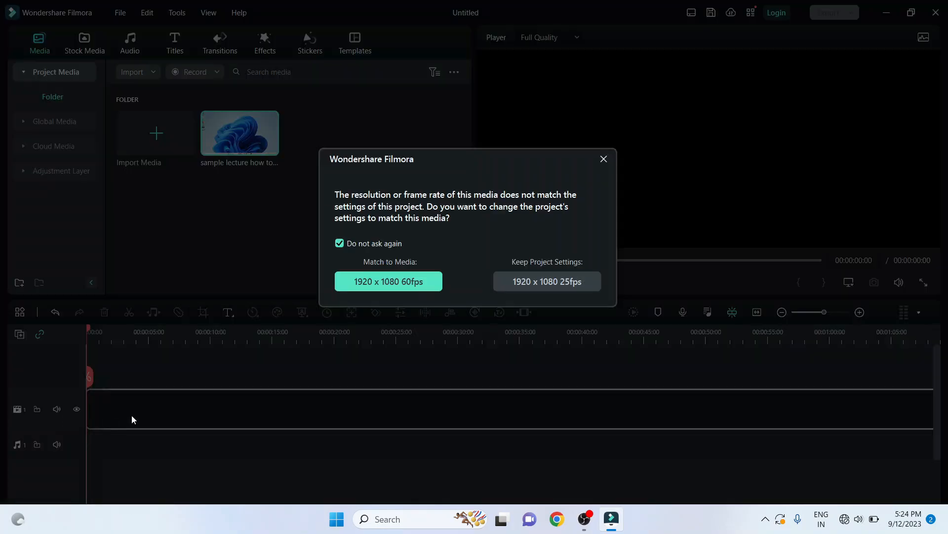
{"action": "left_click", "coordinate": [435, 285]}
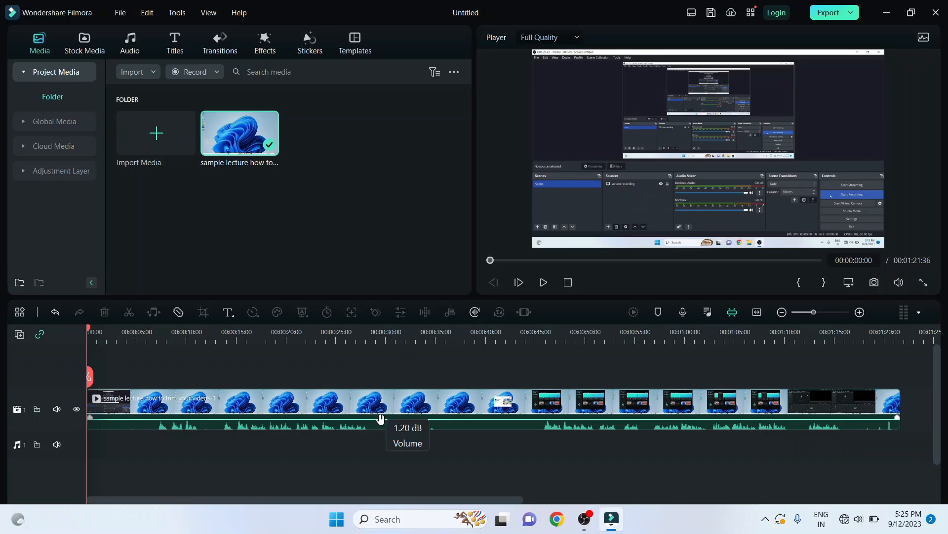
{"action": "left_click_drag", "start_coordinate": [381, 421], "coordinate": [380, 414]}
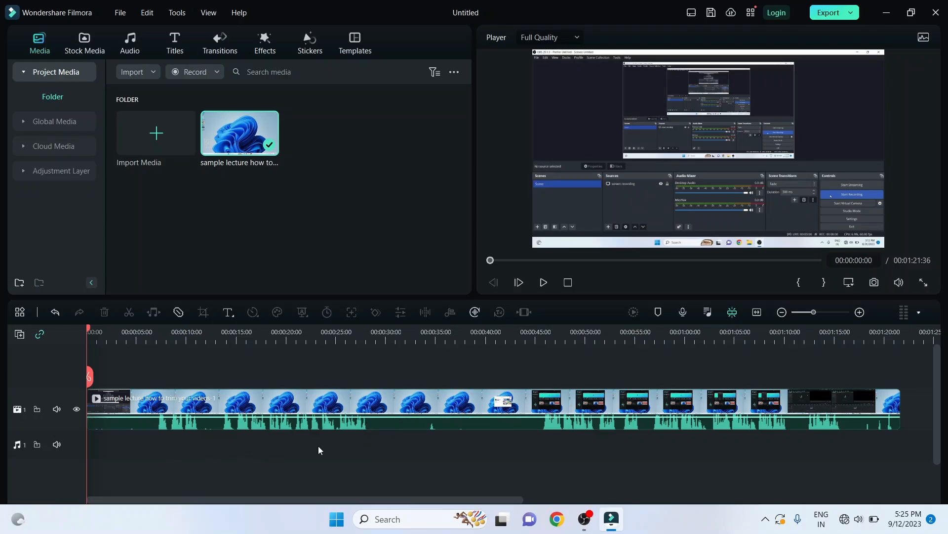
Step: Play the clip from about 7 seconds to examine its first spoken section
{"action": "left_click", "coordinate": [143, 441]}
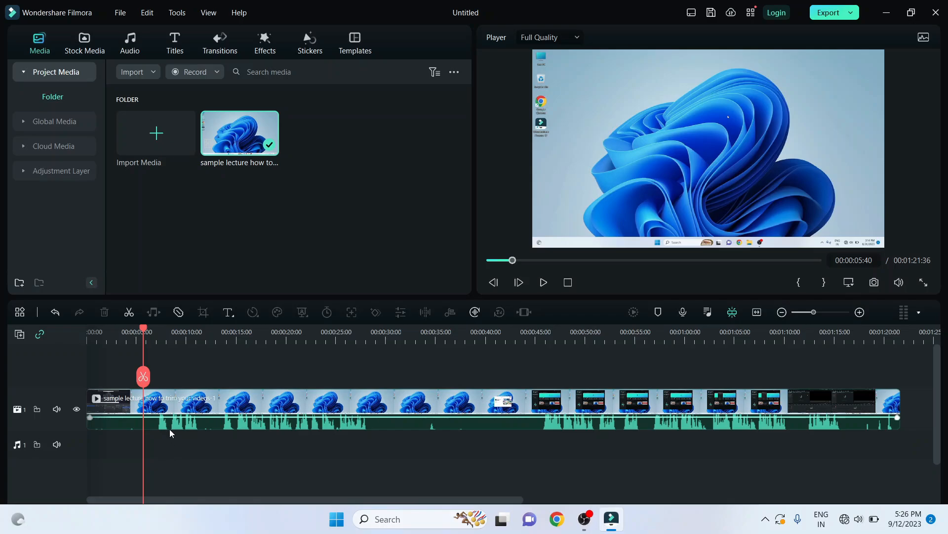
{"action": "left_click", "coordinate": [156, 337]}
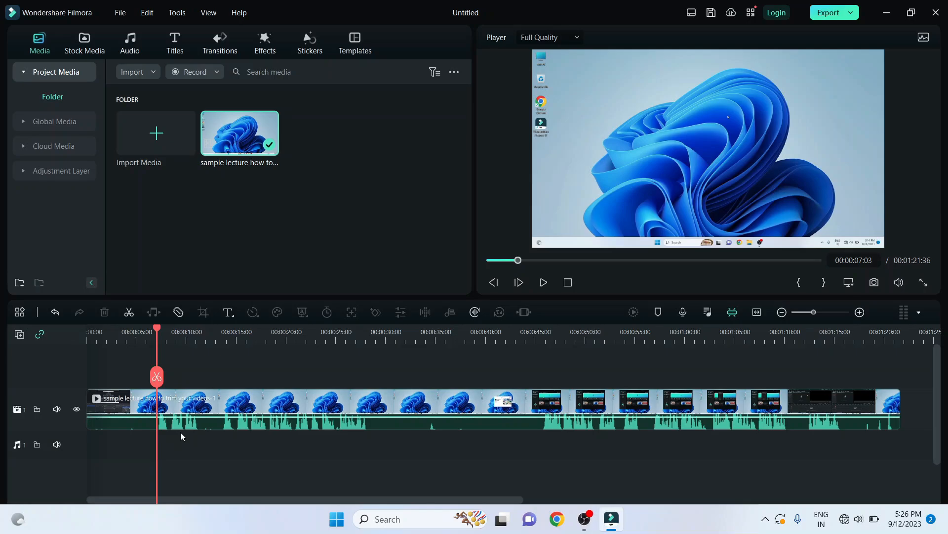
{"action": "key", "text": "space"}
{"action": "key", "text": "space"}
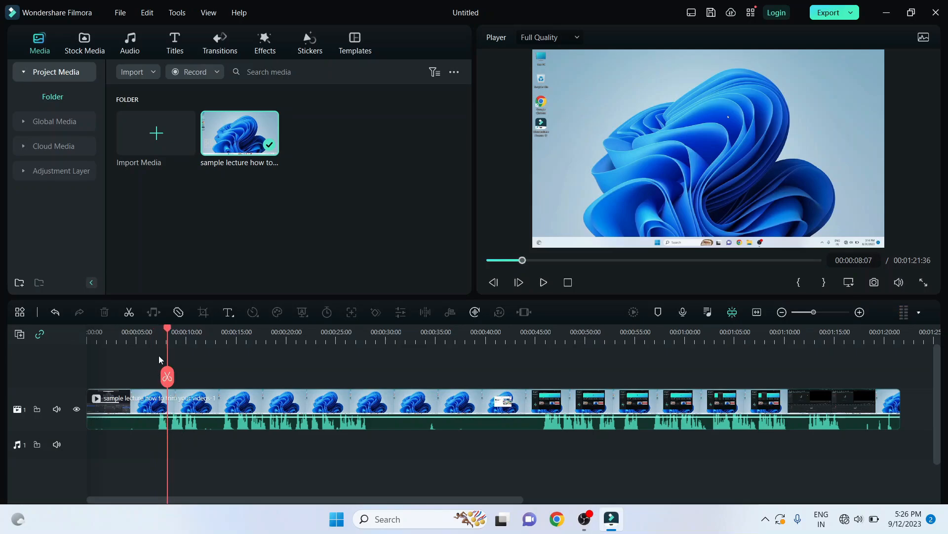
{"action": "left_click", "coordinate": [156, 339]}
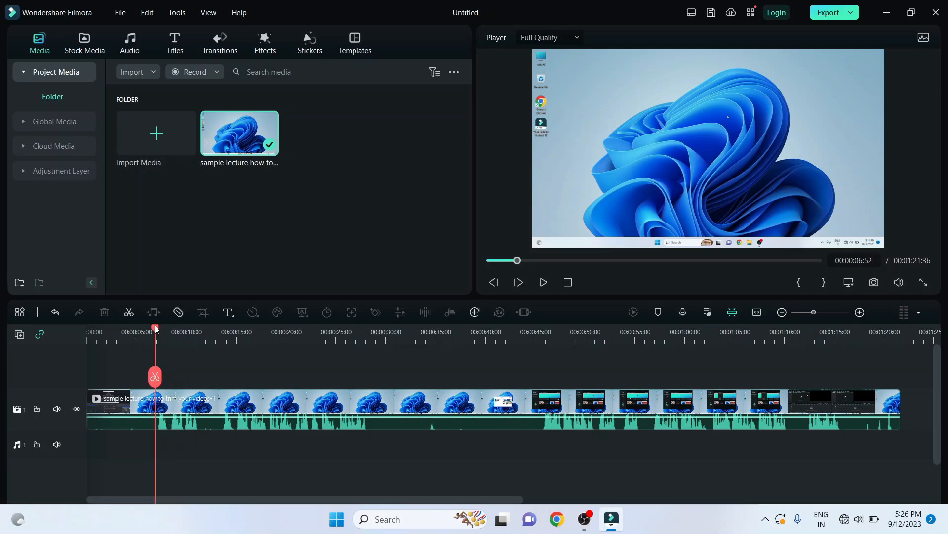
{"action": "left_click", "coordinate": [154, 326]}
{"action": "left_click", "coordinate": [543, 283]}
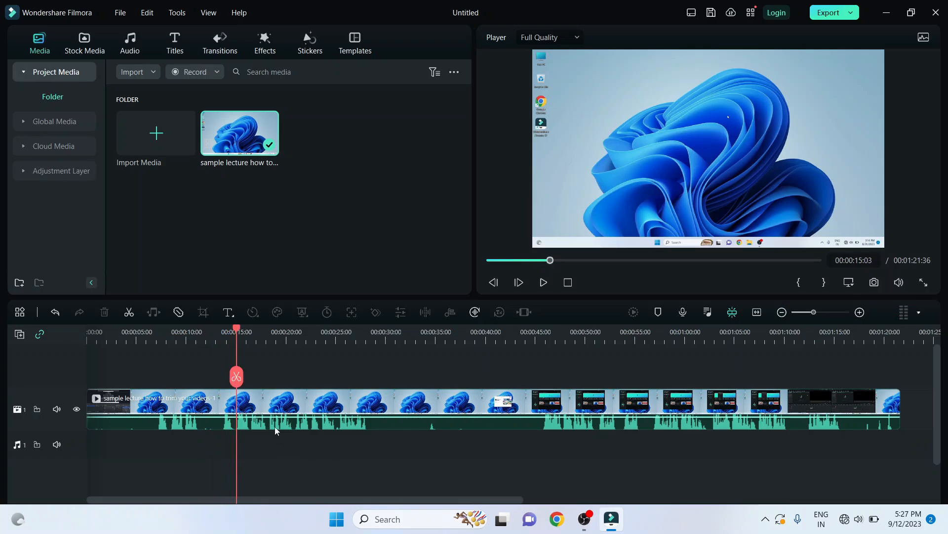
Step: Play the clip from about 13 seconds and examine the silent gap between about 36 and 45 seconds
{"action": "left_click", "coordinate": [227, 453]}
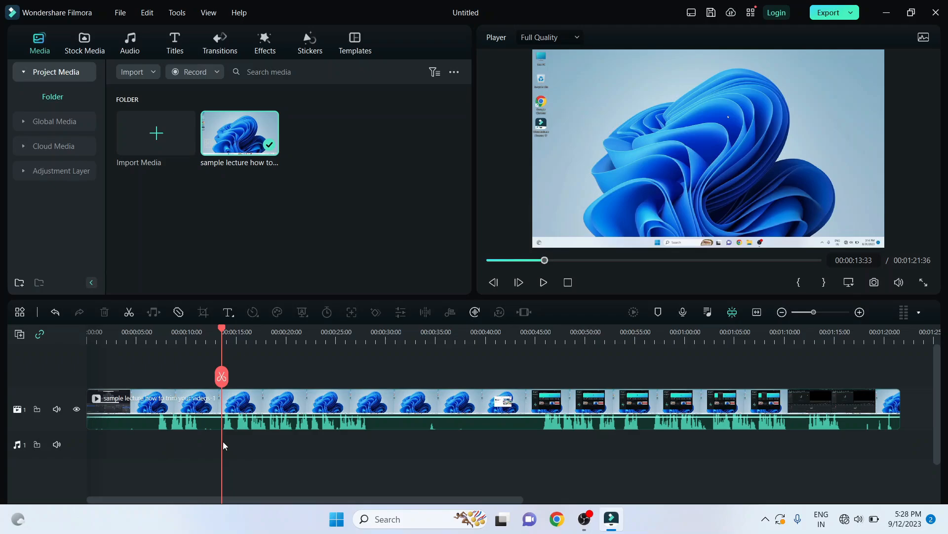
{"action": "key", "text": "space"}
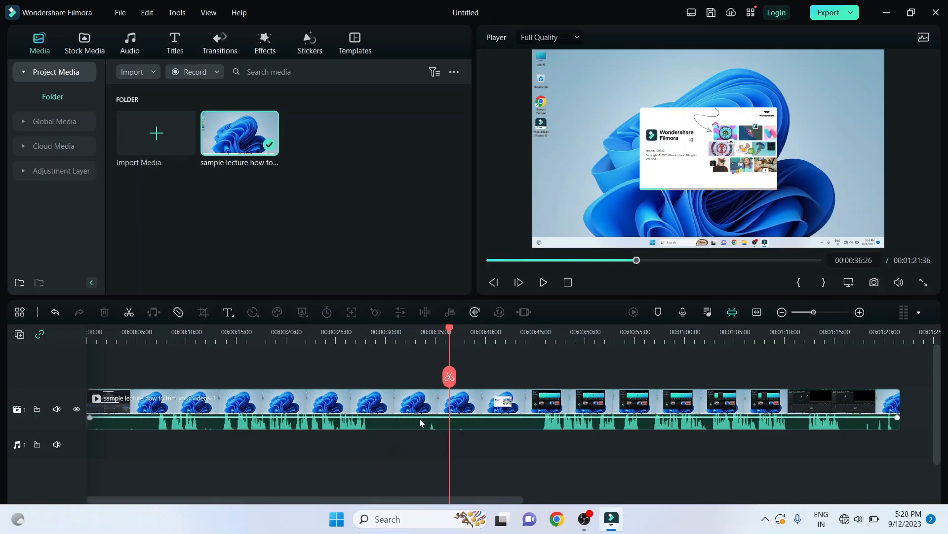
{"action": "key", "text": "space"}
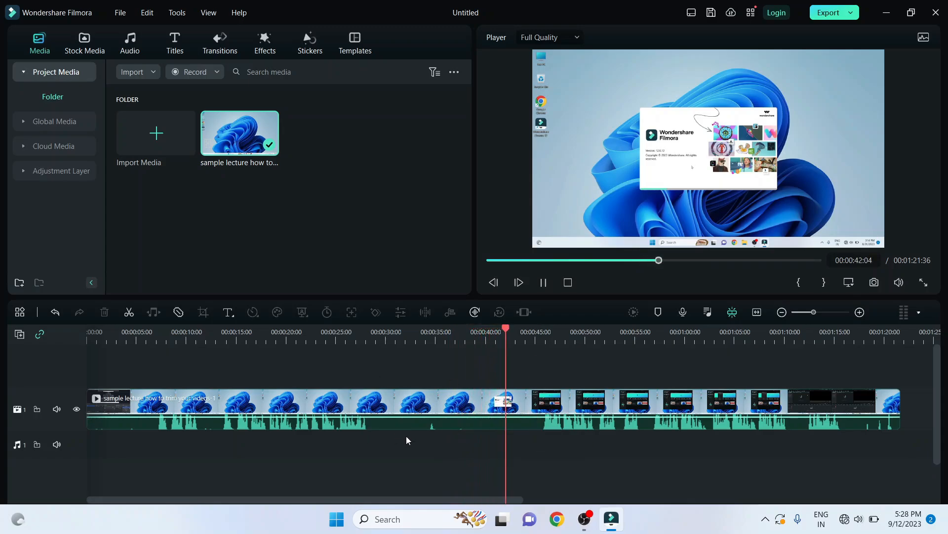
{"action": "key", "text": "space"}
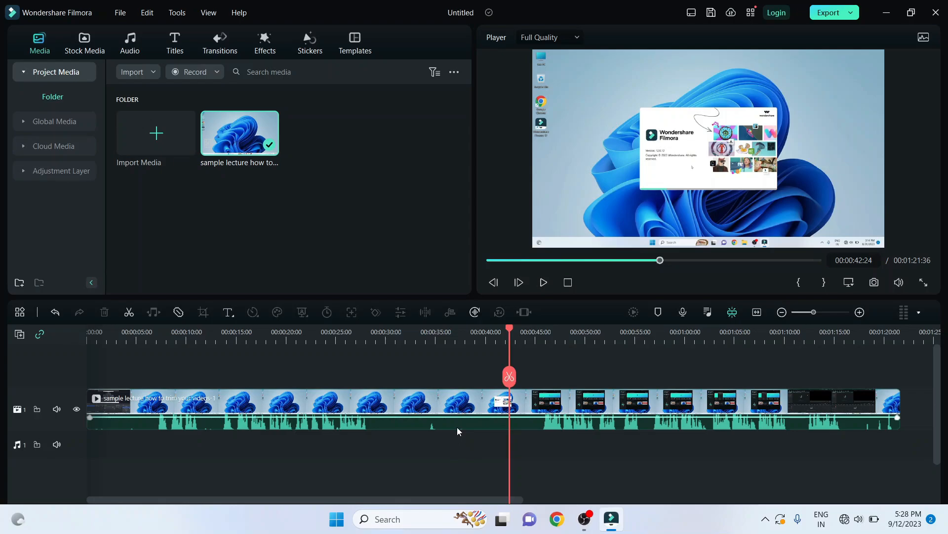
{"action": "left_click", "coordinate": [416, 338]}
{"action": "left_click_drag", "start_coordinate": [542, 338], "coordinate": [447, 340]}
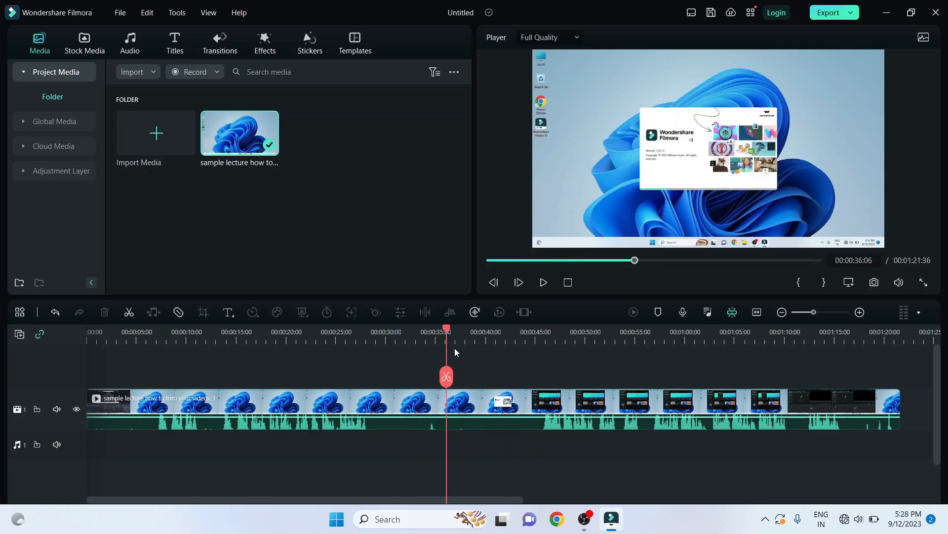
{"action": "left_click", "coordinate": [537, 338]}
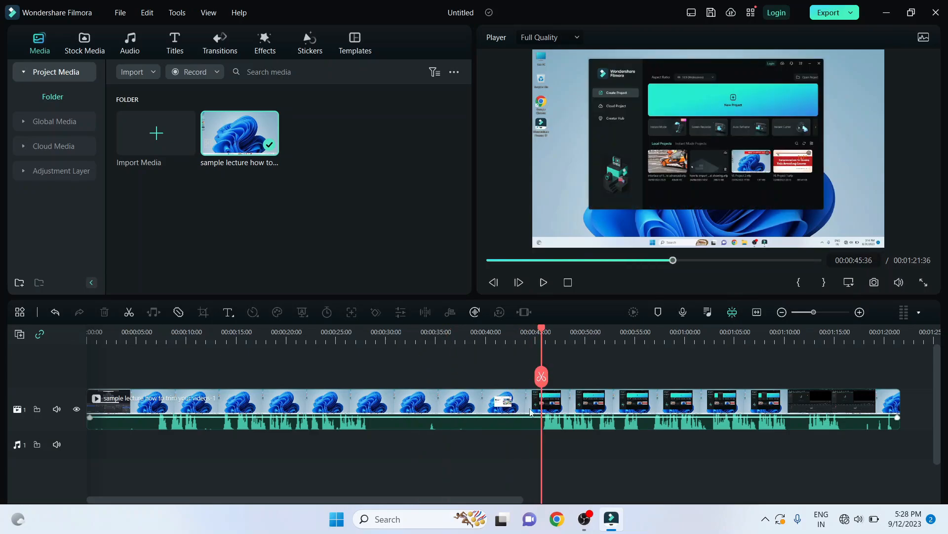
Step: Play the clip from about 45 seconds through to its end to review the remaining speech
{"action": "key", "text": "space"}
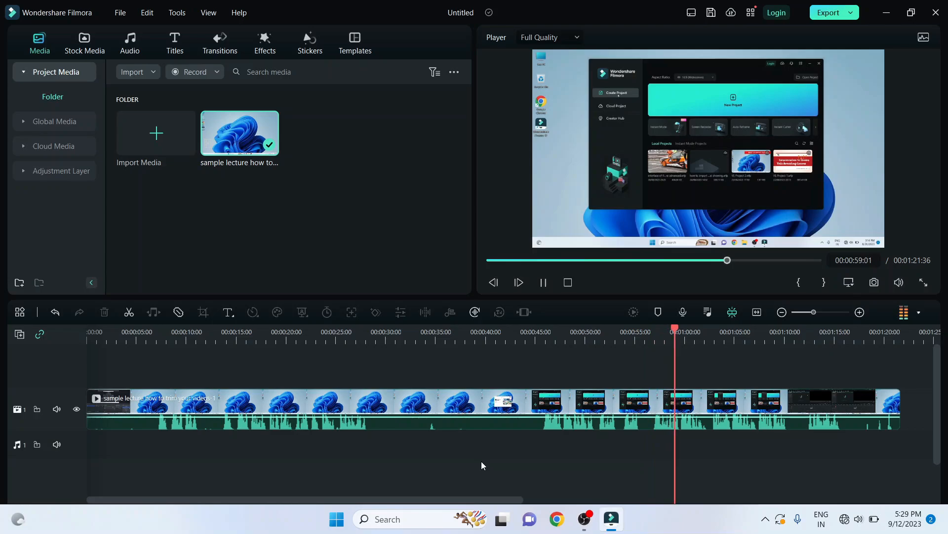
{"action": "key", "text": "space"}
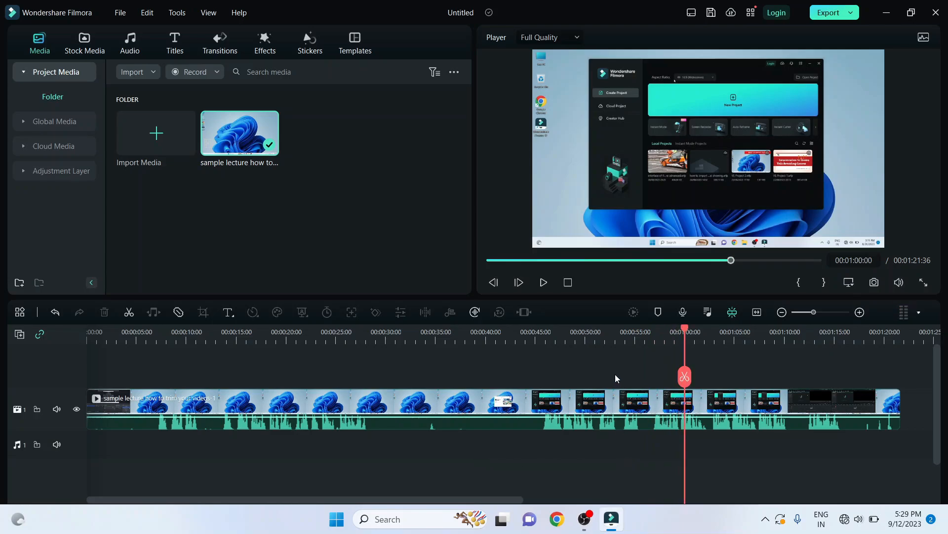
{"action": "left_click", "coordinate": [597, 339]}
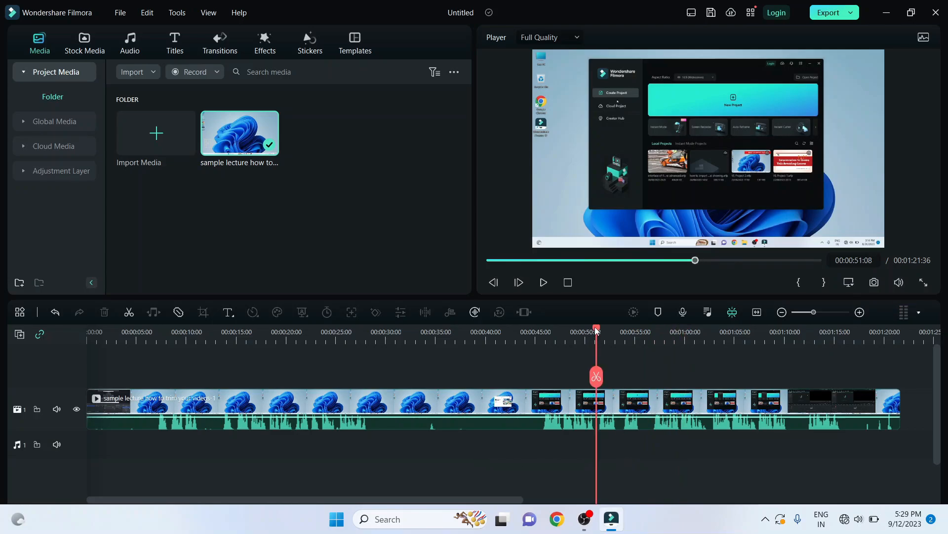
{"action": "left_click_drag", "start_coordinate": [595, 329], "coordinate": [651, 343]}
{"action": "left_click", "coordinate": [603, 334]}
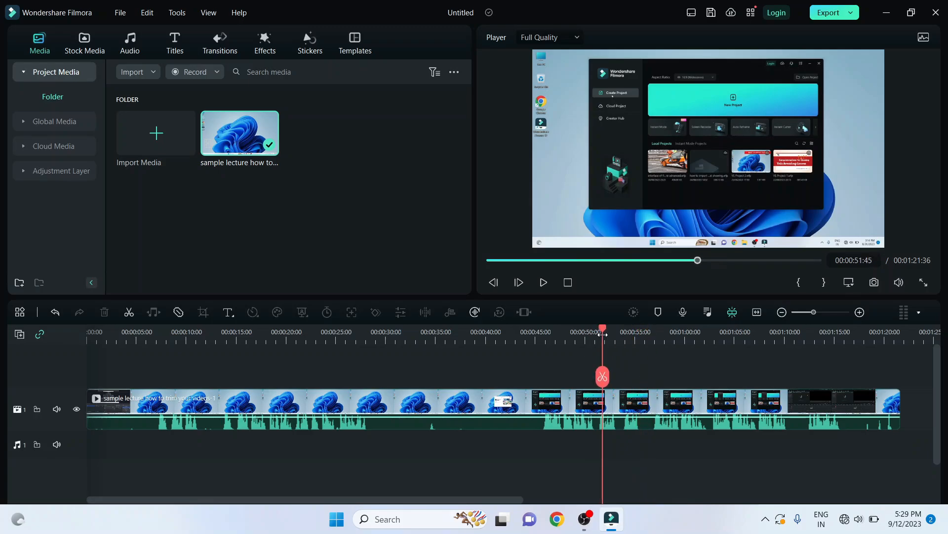
{"action": "key", "text": "space"}
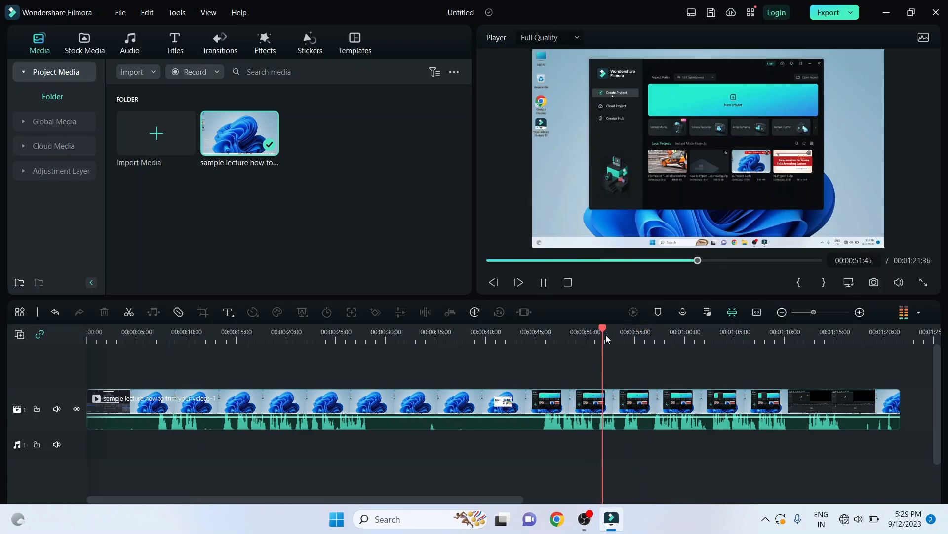
{"action": "left_click", "coordinate": [654, 332]}
{"action": "scroll", "coordinate": [594, 444], "scroll_direction": "right", "scroll_amount": 2}
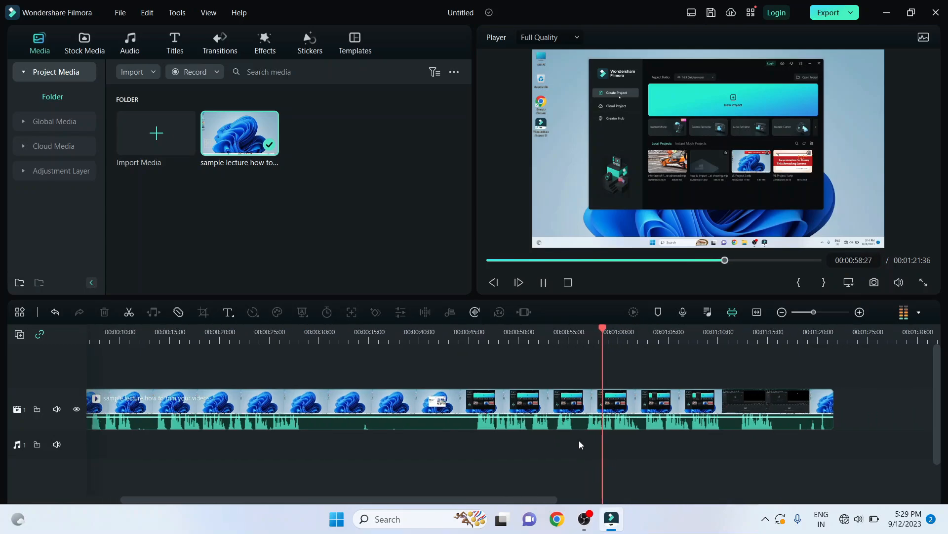
{"action": "scroll", "coordinate": [579, 441], "scroll_direction": "right", "scroll_amount": 1}
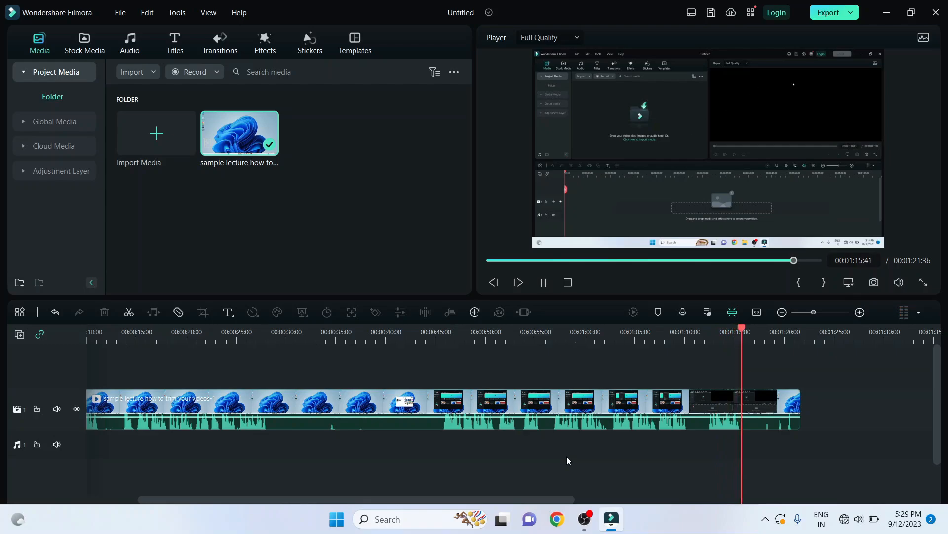
{"action": "key", "text": "space"}
{"action": "key", "text": "space"}
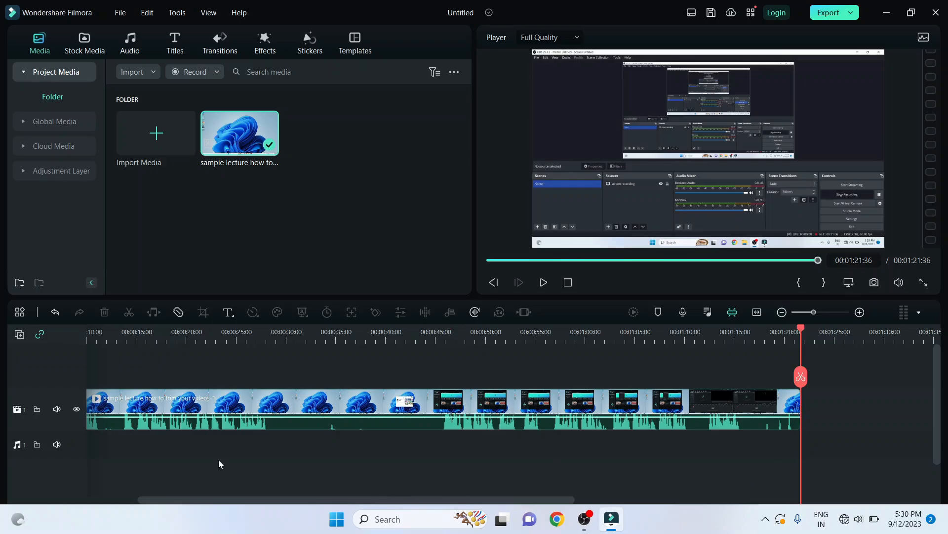
Step: Trim the end of the lecture clip back to 00:01:16:14, play its ending, and fit the whole clip in the timeline
{"action": "left_click_drag", "start_coordinate": [395, 336], "coordinate": [372, 336]}
{"action": "left_click", "coordinate": [369, 335]}
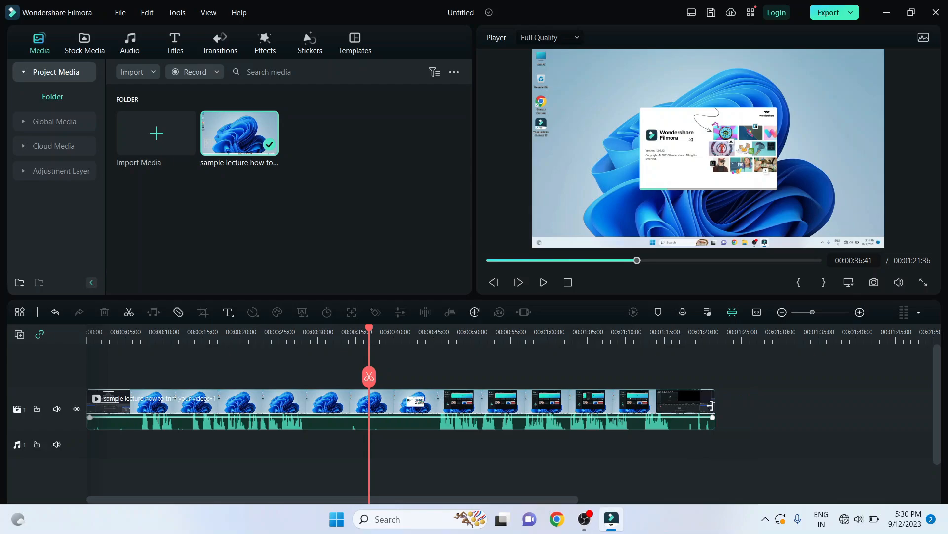
{"action": "left_click_drag", "start_coordinate": [712, 411], "coordinate": [674, 430]}
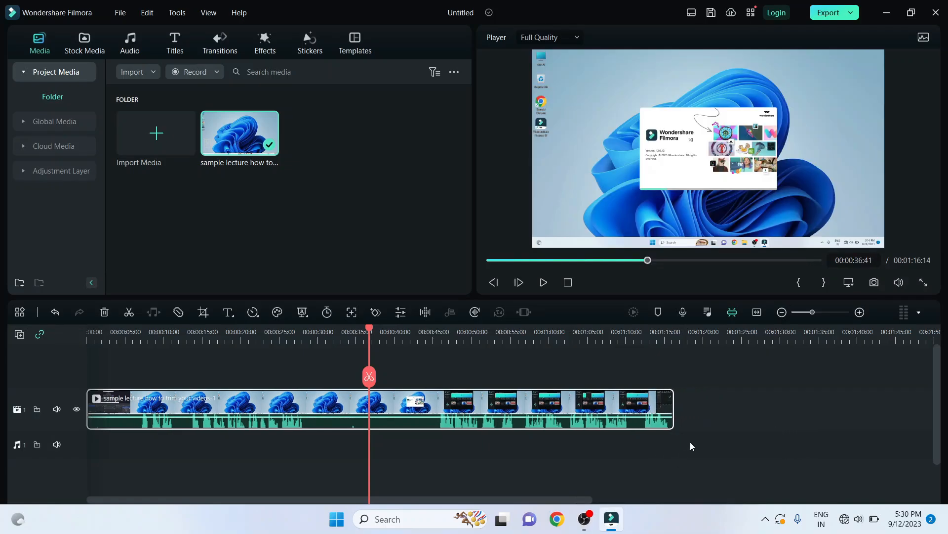
{"action": "left_click", "coordinate": [665, 334]}
{"action": "key", "text": "space"}
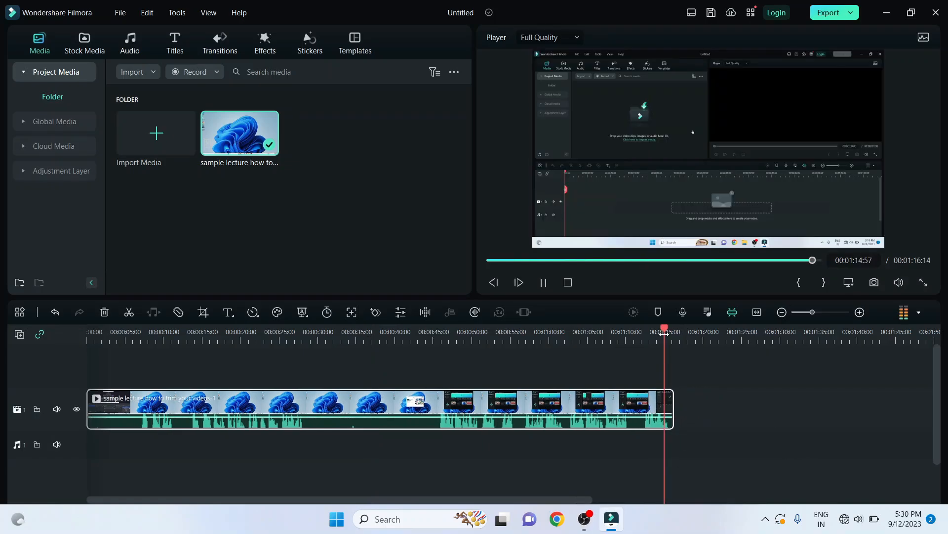
{"action": "left_click", "coordinate": [423, 477]}
{"action": "left_click", "coordinate": [757, 312]}
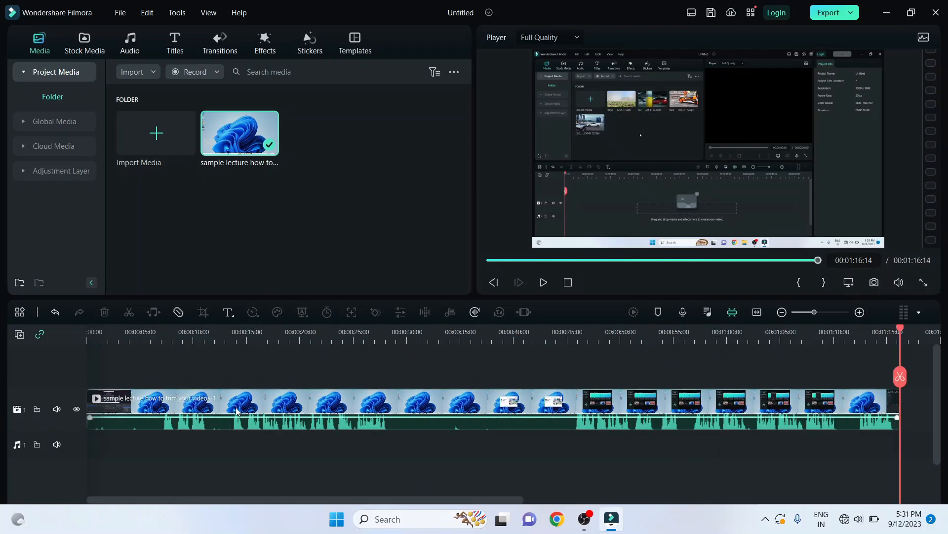
Step: Try trimming the start of the lecture clip up to 00:00:13:32, where the second spoken section begins
{"action": "left_click", "coordinate": [227, 328]}
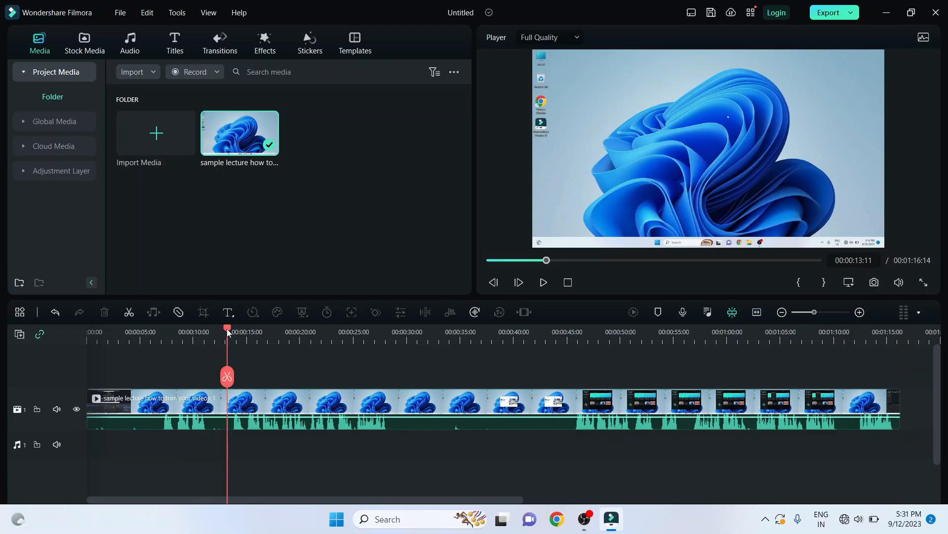
{"action": "left_click_drag", "start_coordinate": [227, 333], "coordinate": [233, 336]}
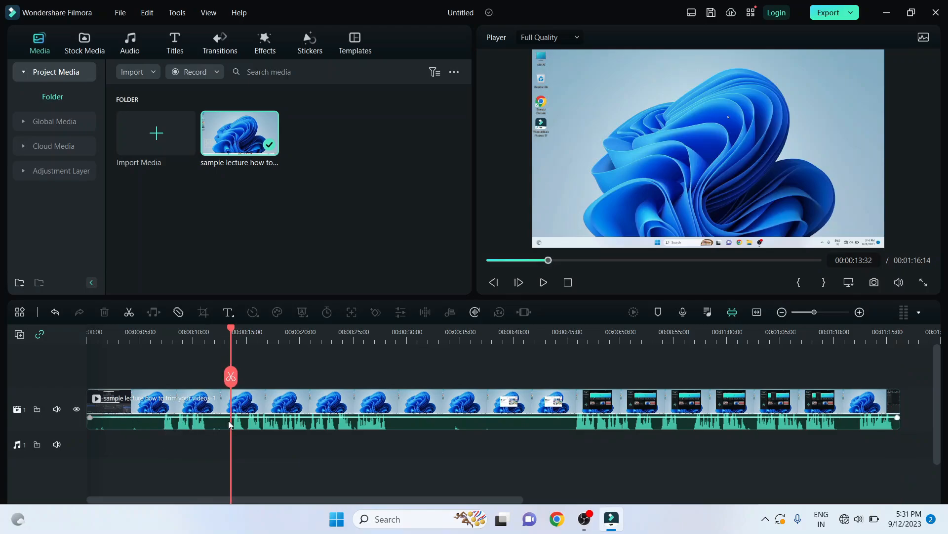
{"action": "left_click", "coordinate": [89, 409]}
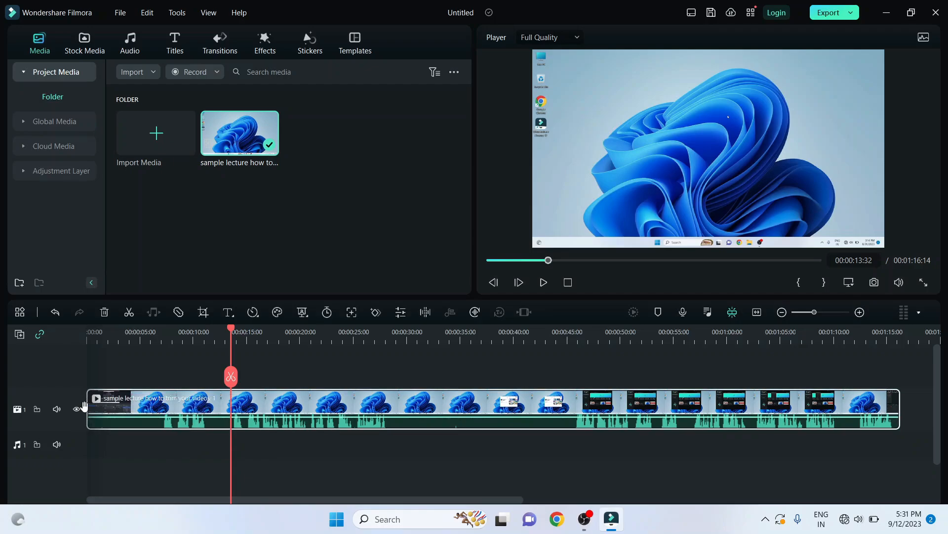
{"action": "left_click_drag", "start_coordinate": [86, 407], "coordinate": [229, 424]}
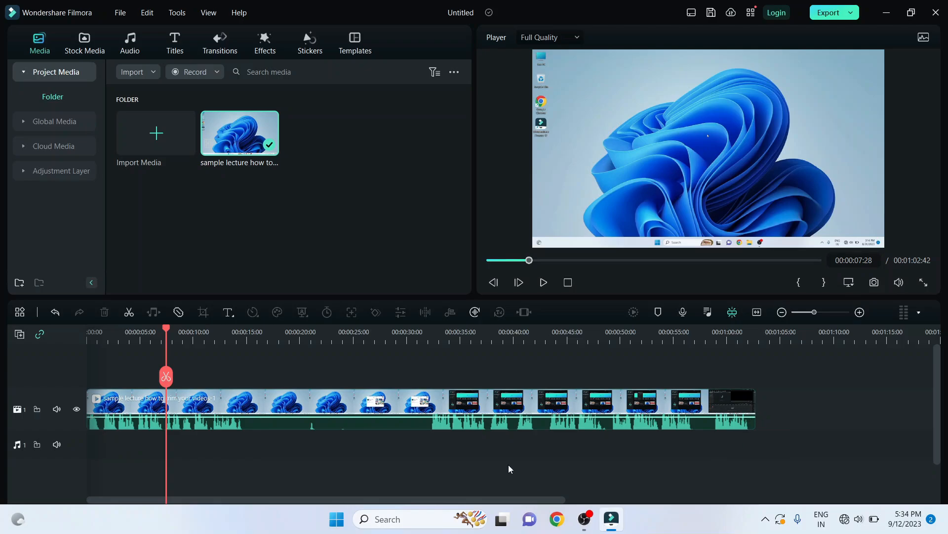
Step: Undo the trim at the start of the lecture clip
{"action": "left_click", "coordinate": [214, 338]}
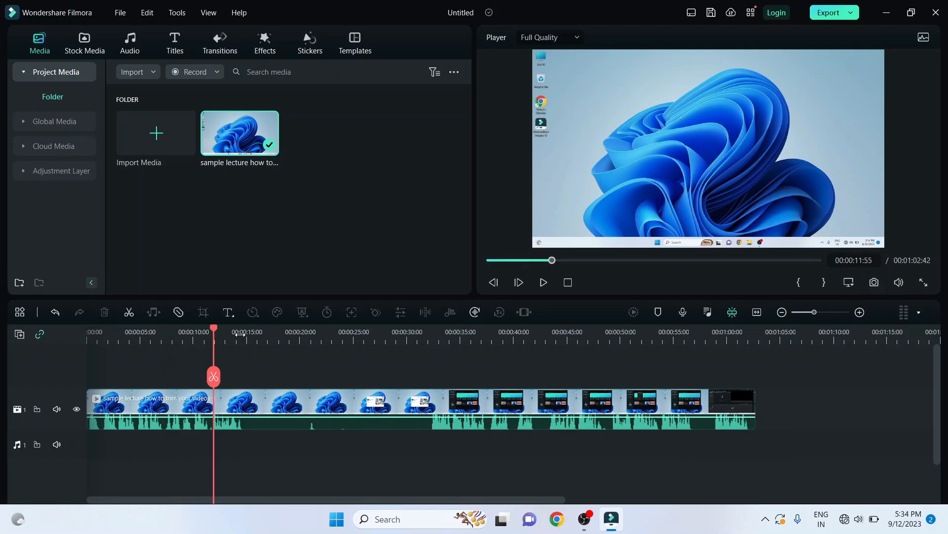
{"action": "left_click", "coordinate": [240, 334]}
{"action": "left_click", "coordinate": [421, 352]}
{"action": "key", "text": "ctrl+z"}
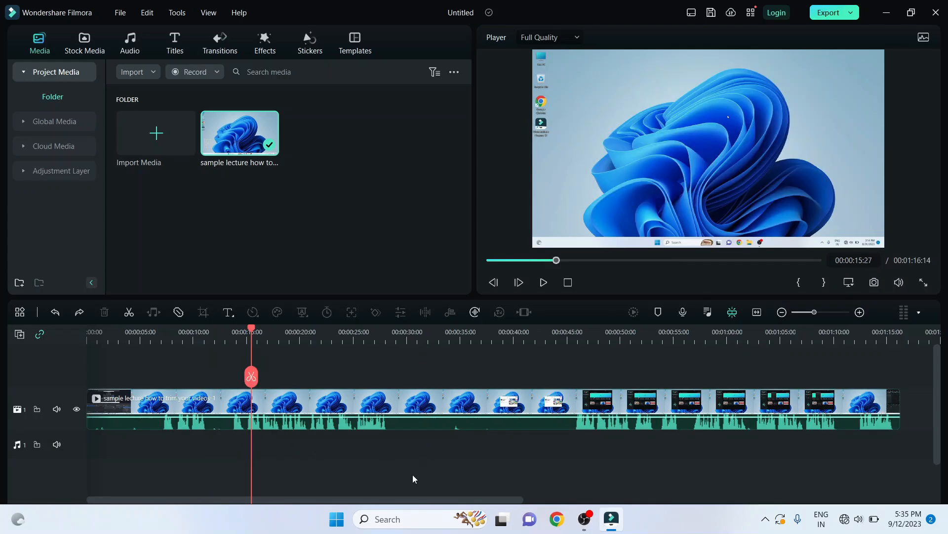
Step: Split the lecture clip at 00:00:13:32, just before the second spoken section
{"action": "left_click", "coordinate": [382, 336]}
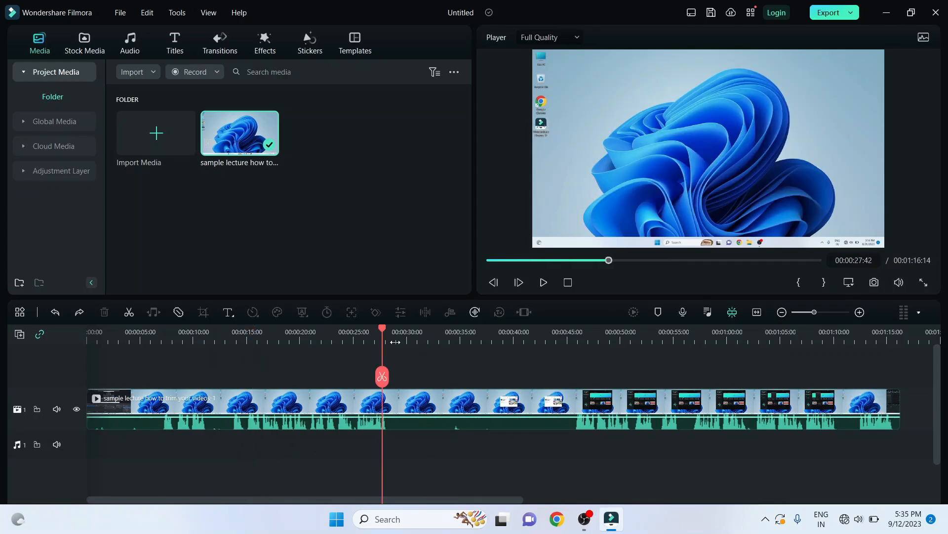
{"action": "left_click_drag", "start_coordinate": [384, 330], "coordinate": [232, 334]}
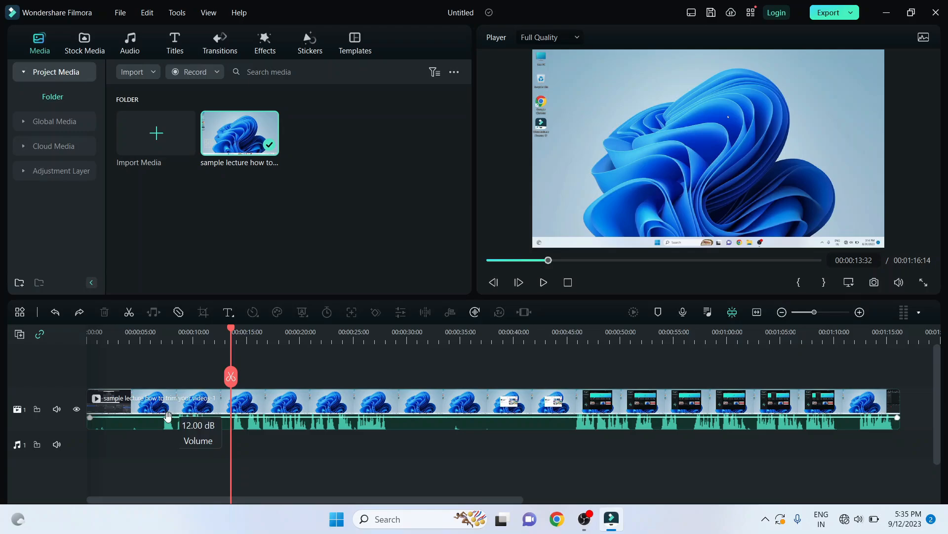
{"action": "left_click", "coordinate": [231, 377]}
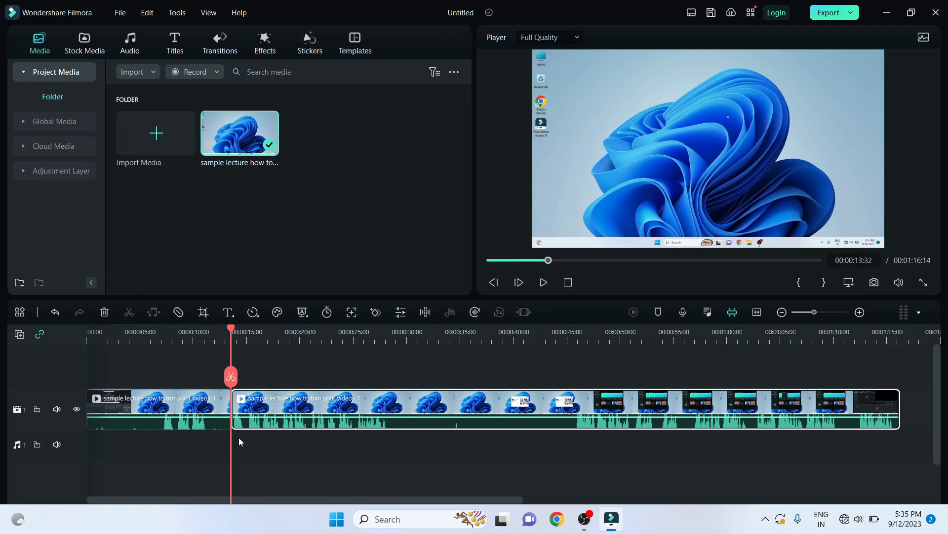
Step: Move the second piece about 8 seconds away from the first, return it against the first, and select the first piece
{"action": "left_click_drag", "start_coordinate": [247, 399], "coordinate": [335, 399]}
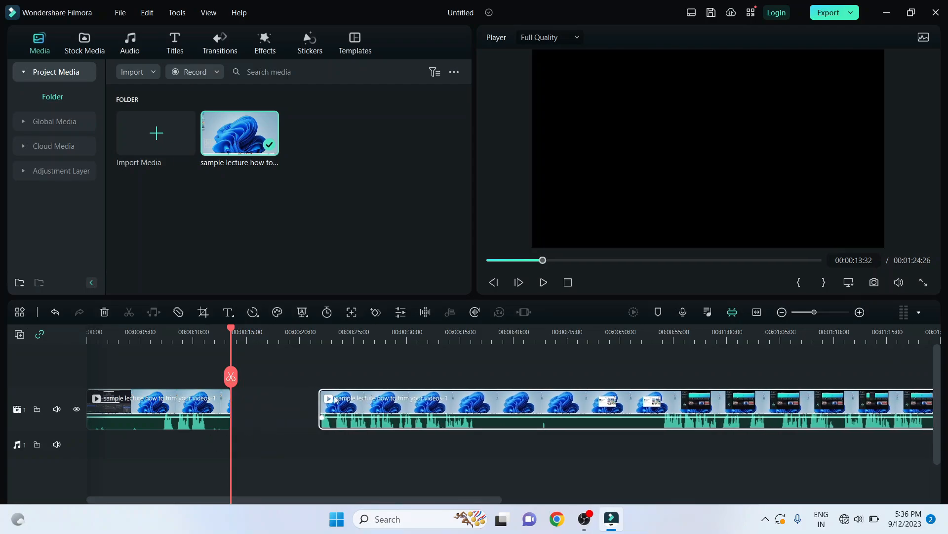
{"action": "mouse_move", "coordinate": [223, 405]}
{"action": "left_mouse_down"}
{"action": "mouse_move", "coordinate": [239, 406]}
{"action": "mouse_move", "coordinate": [223, 408]}
{"action": "left_mouse_up"}
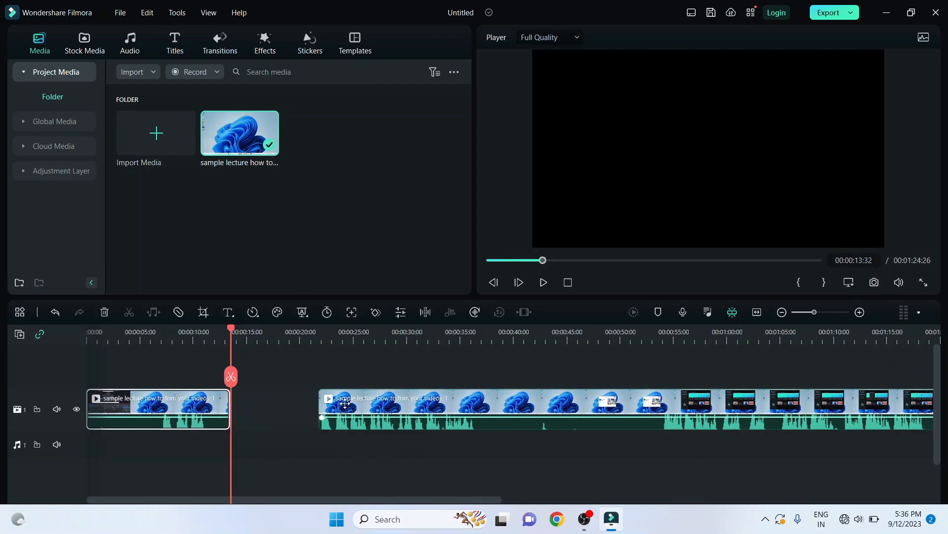
{"action": "left_click_drag", "start_coordinate": [344, 403], "coordinate": [258, 403]}
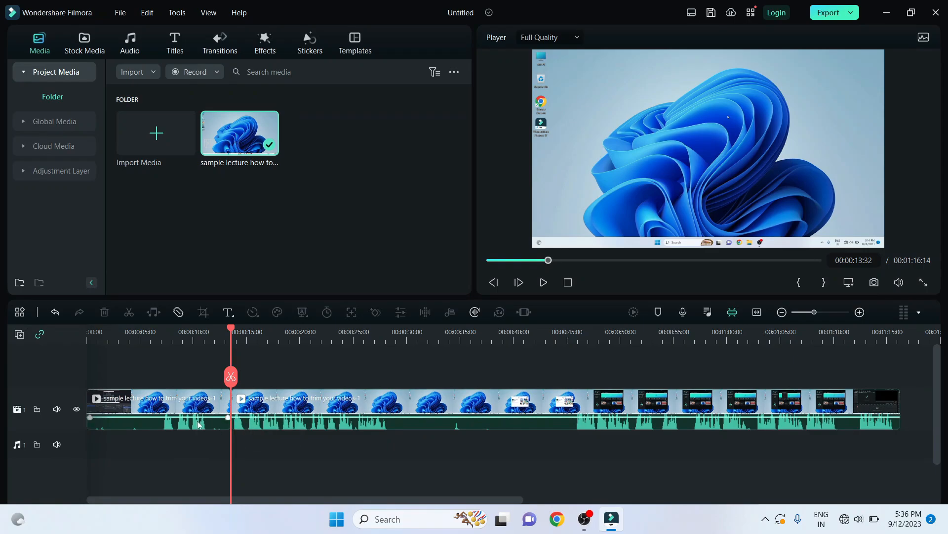
{"action": "left_click", "coordinate": [225, 419]}
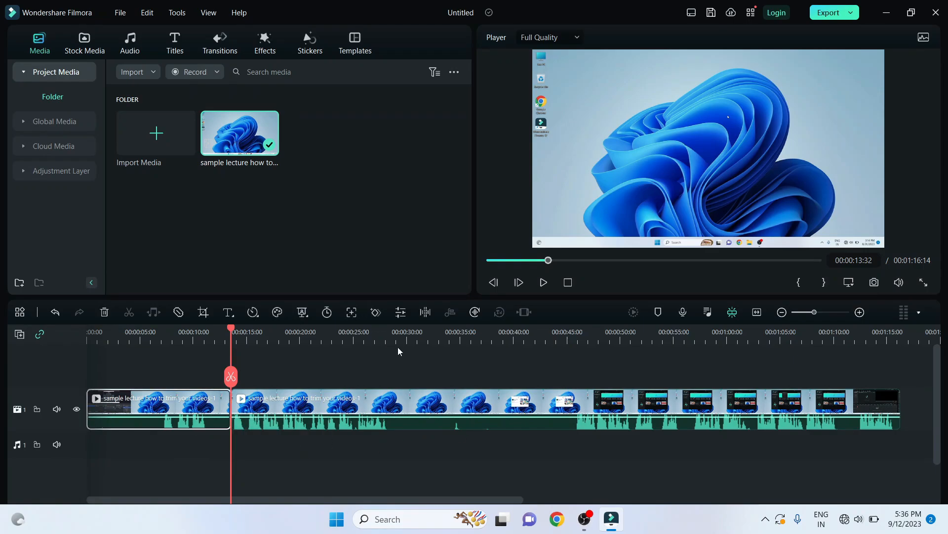
Step: Split the lecture clip further at 00:00:28:17, 00:00:44:50, 00:01:10:03 and 00:00:55:07
{"action": "left_click", "coordinate": [388, 336]}
{"action": "left_click", "coordinate": [389, 376]}
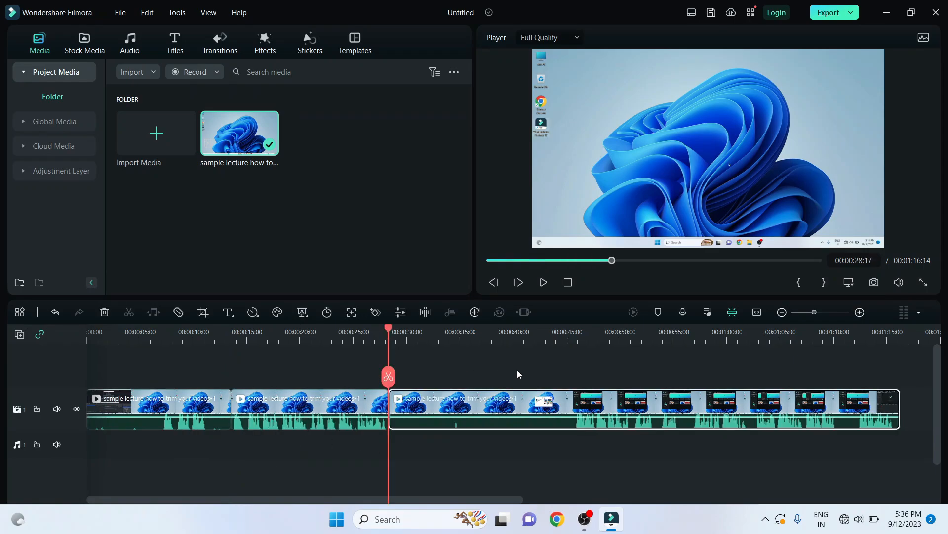
{"action": "left_click", "coordinate": [564, 340]}
{"action": "left_click", "coordinate": [566, 377]}
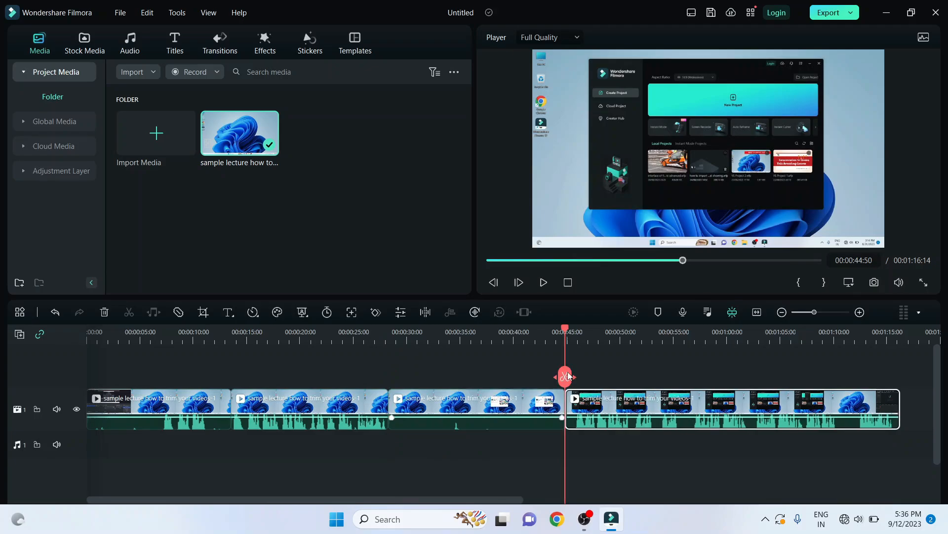
{"action": "left_click", "coordinate": [834, 332]}
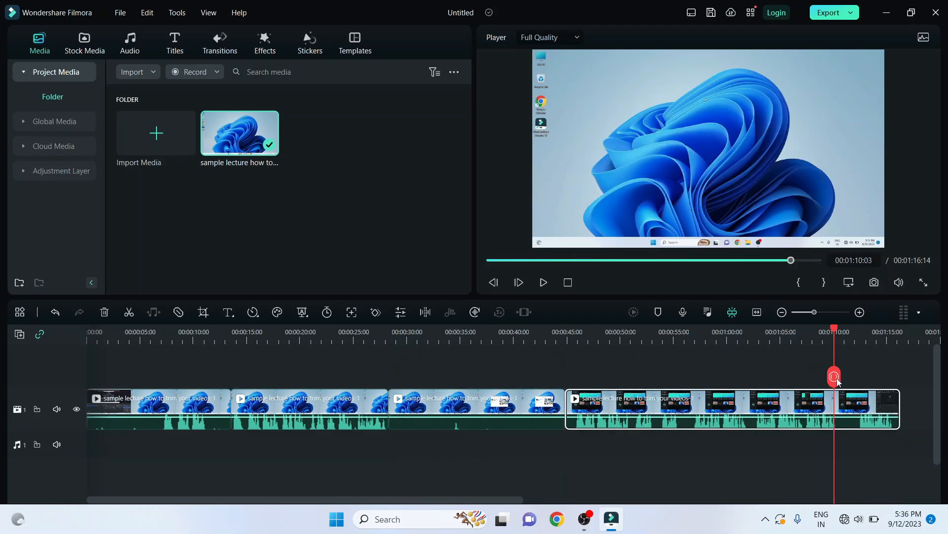
{"action": "left_click", "coordinate": [834, 376]}
{"action": "left_click", "coordinate": [875, 408]}
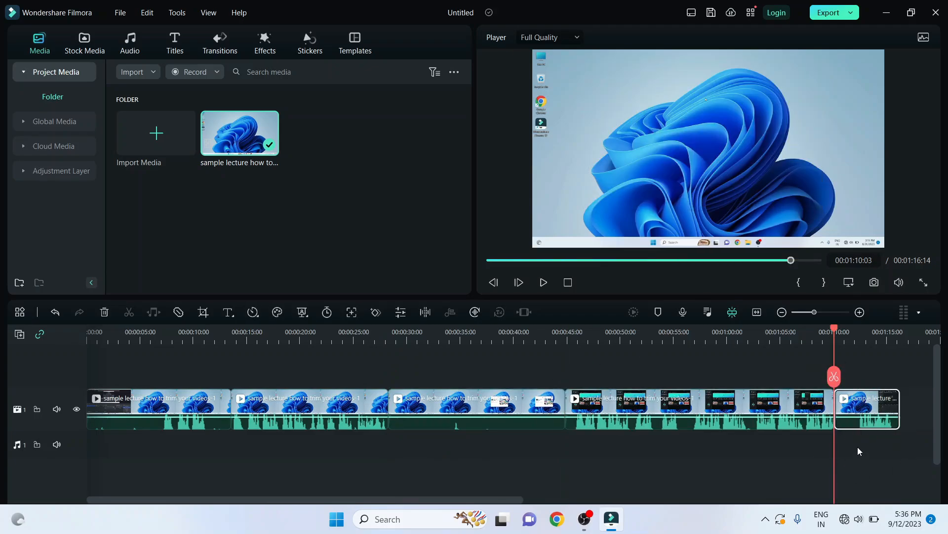
{"action": "left_click", "coordinate": [674, 336]}
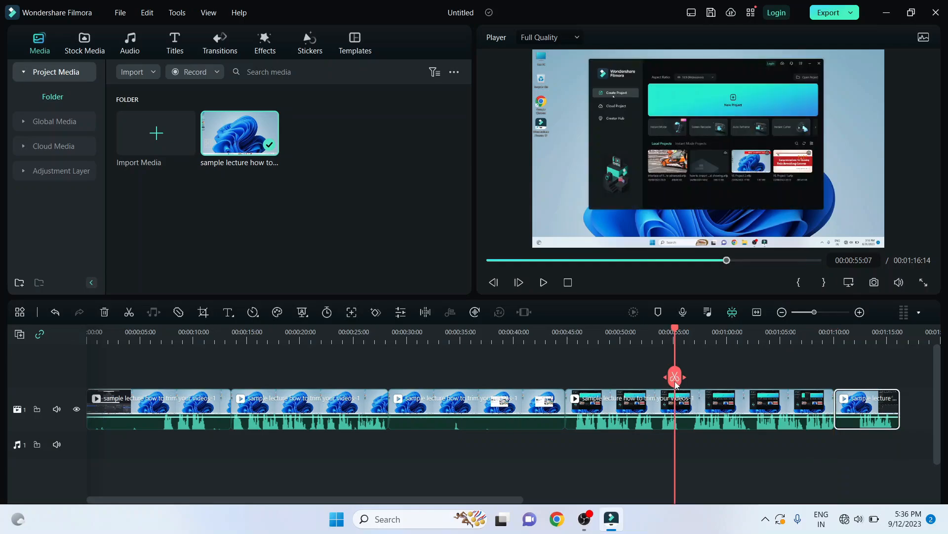
{"action": "left_click", "coordinate": [128, 312]}
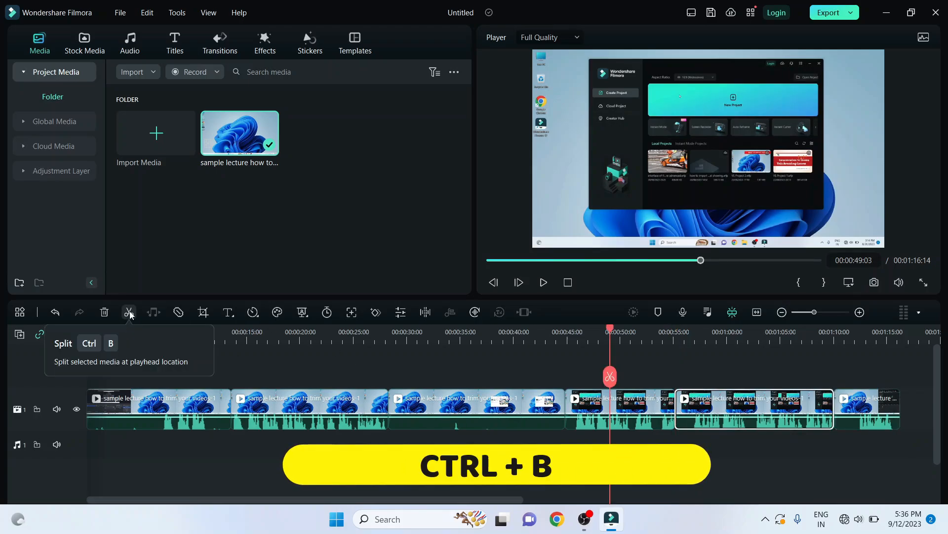
Step: Delete the silent piece between 00:00:28:17 and 00:00:44:50, and the first piece before 00:00:13:32
{"action": "left_click", "coordinate": [482, 413]}
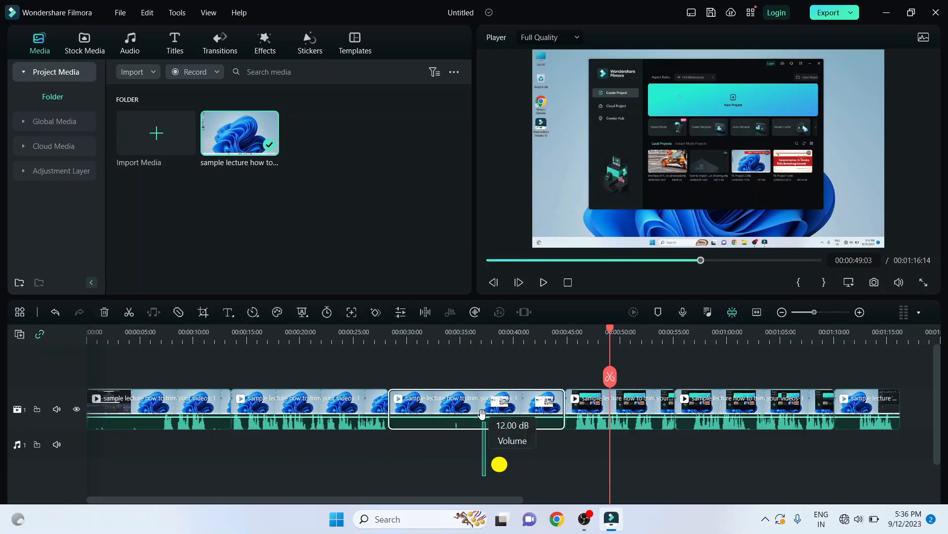
{"action": "key", "text": "Delete"}
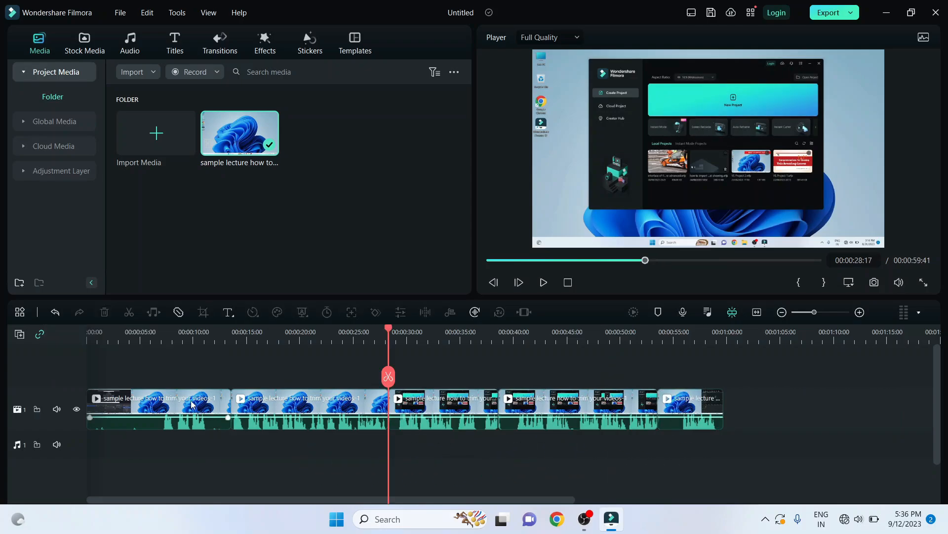
{"action": "left_click", "coordinate": [193, 404]}
{"action": "key", "text": "Delete"}
Step: Undo the deletions, the splits and the earlier end trim to restore the original single clip
{"action": "key", "text": "ctrl+z"}
{"action": "key", "text": "ctrl+z"}
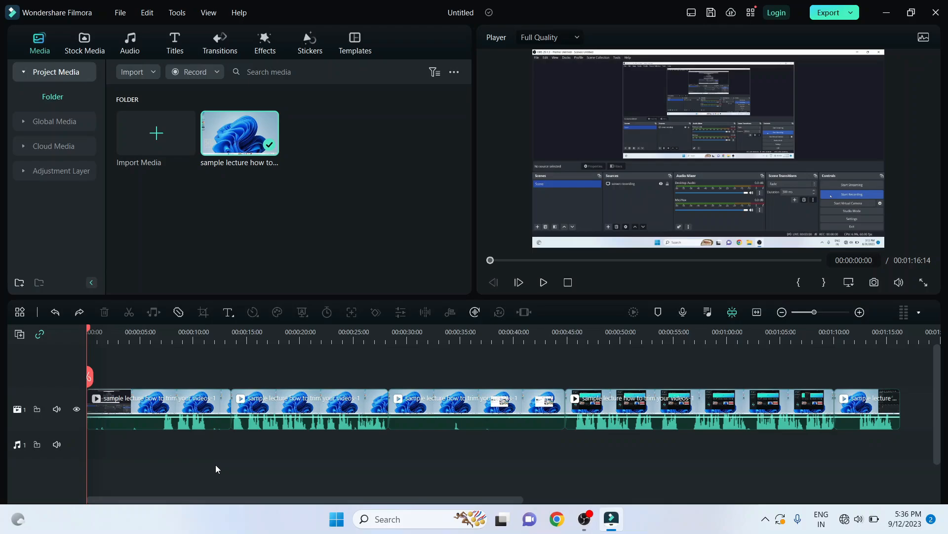
{"action": "key", "text": "ctrl+z"}
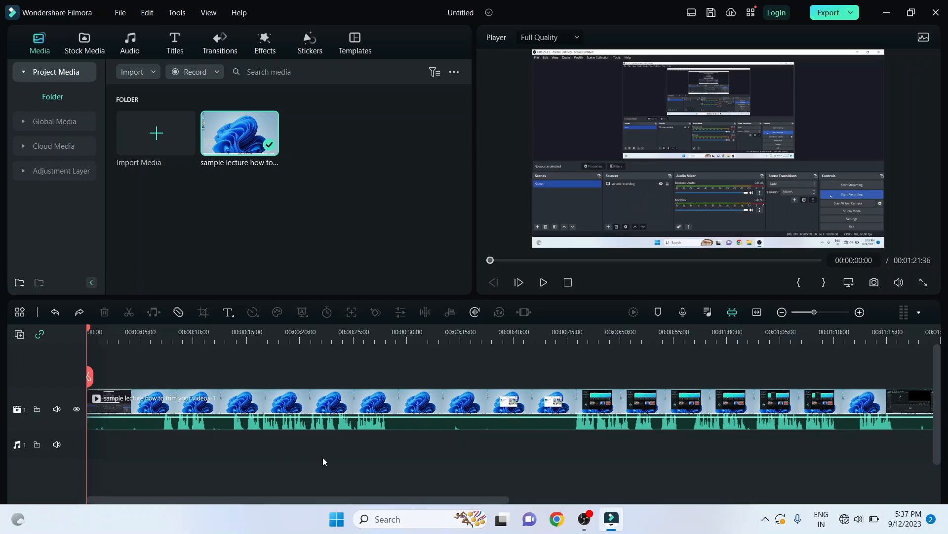
Step: Use Quick Split Mode to cut the clip at about 13, 28, 45 and 76 seconds, and turn the mode off
{"action": "left_click", "coordinate": [179, 315]}
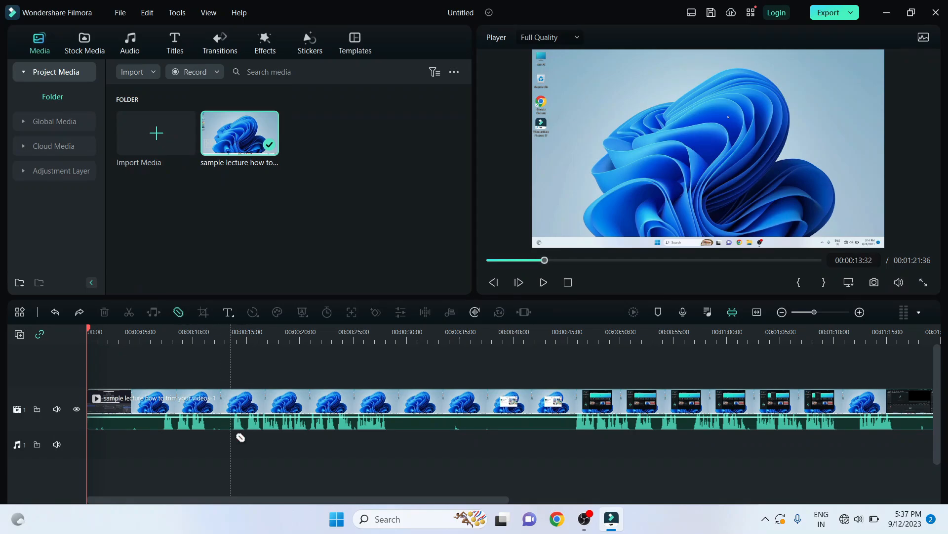
{"action": "left_click", "coordinate": [240, 409]}
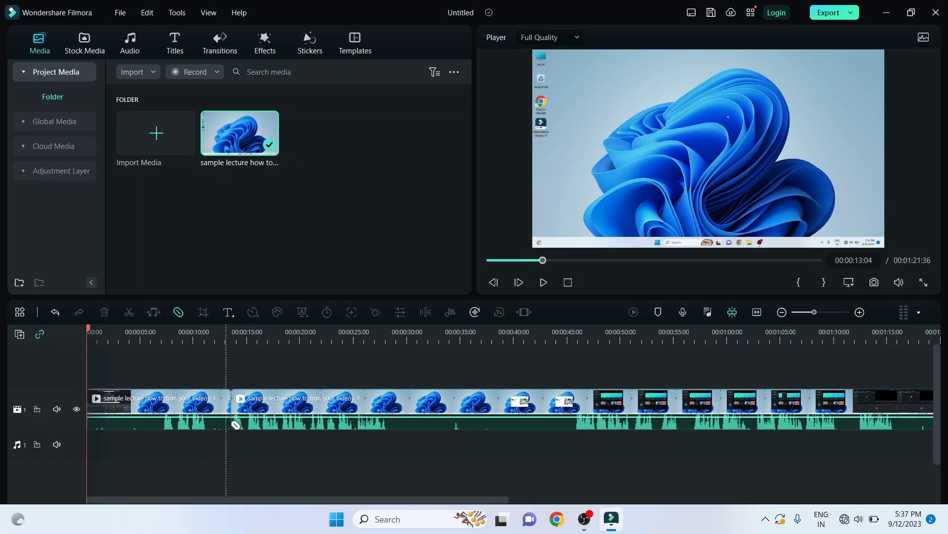
{"action": "left_click", "coordinate": [398, 406]}
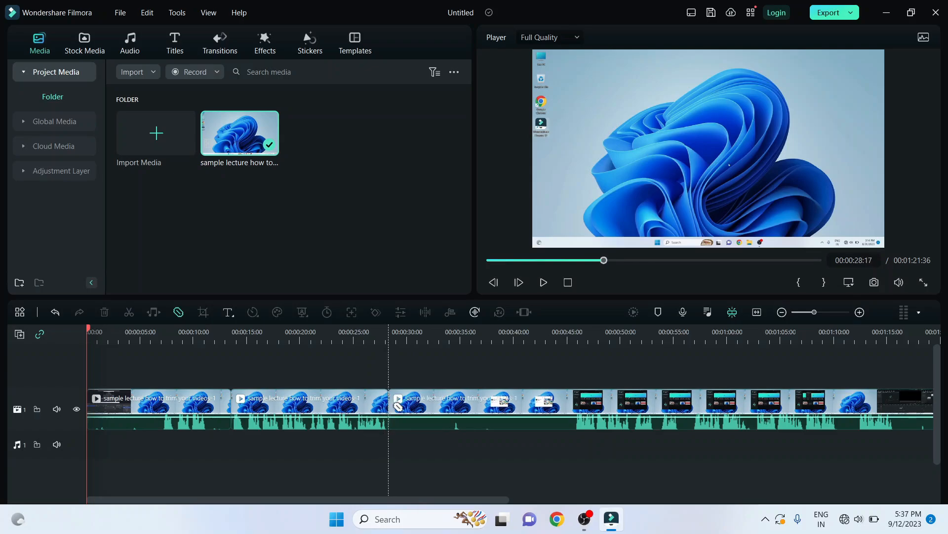
{"action": "left_click", "coordinate": [580, 403]}
{"action": "scroll", "coordinate": [650, 436], "scroll_direction": "right", "scroll_amount": 2}
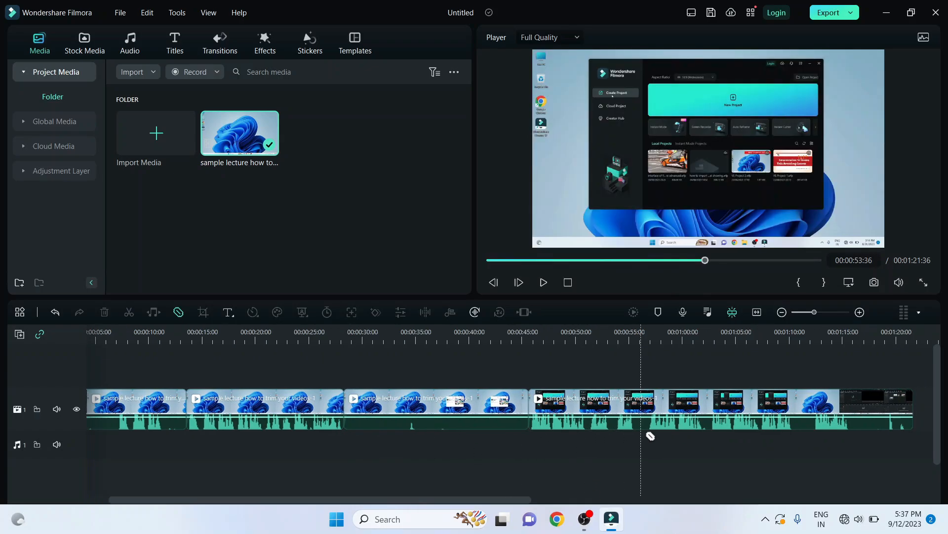
{"action": "scroll", "coordinate": [651, 436], "scroll_direction": "right", "scroll_amount": 2}
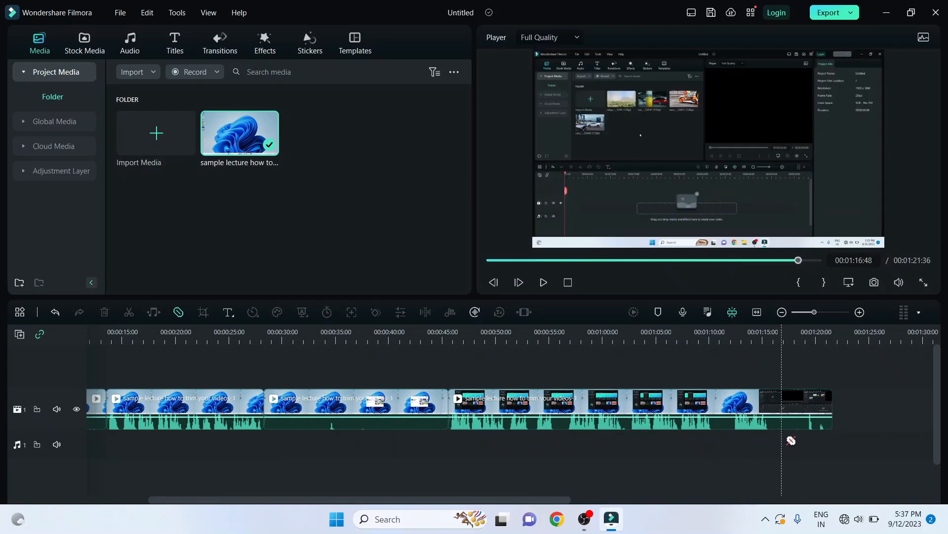
{"action": "left_click", "coordinate": [782, 411]}
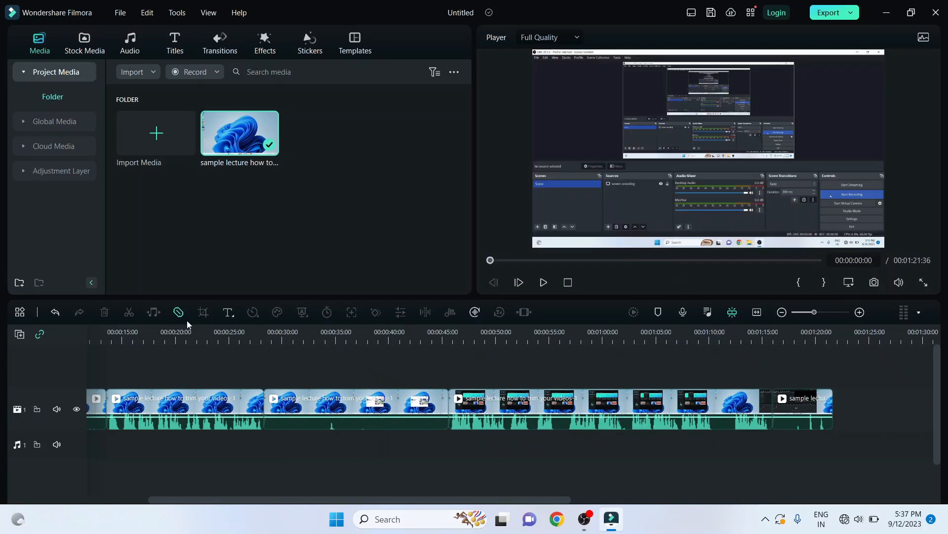
{"action": "left_click", "coordinate": [179, 314]}
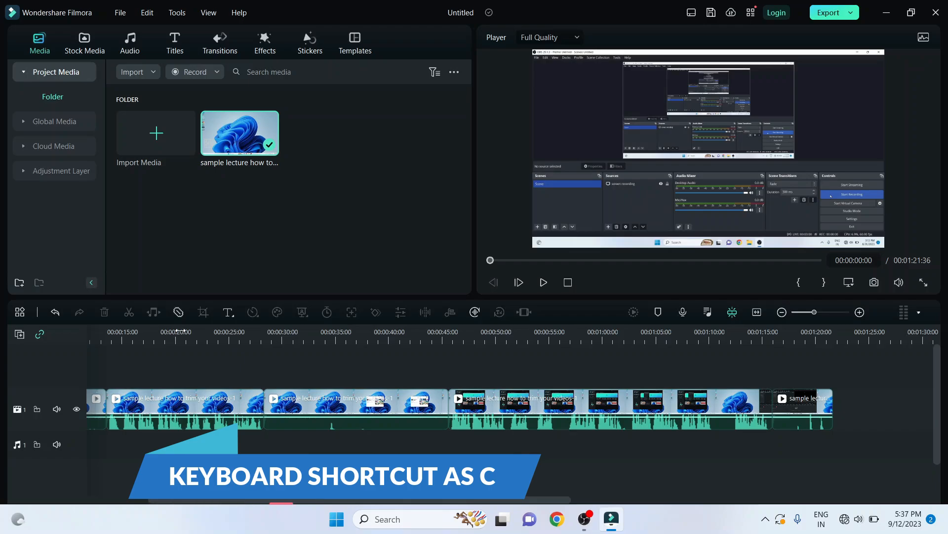
{"action": "left_click", "coordinate": [183, 318]}
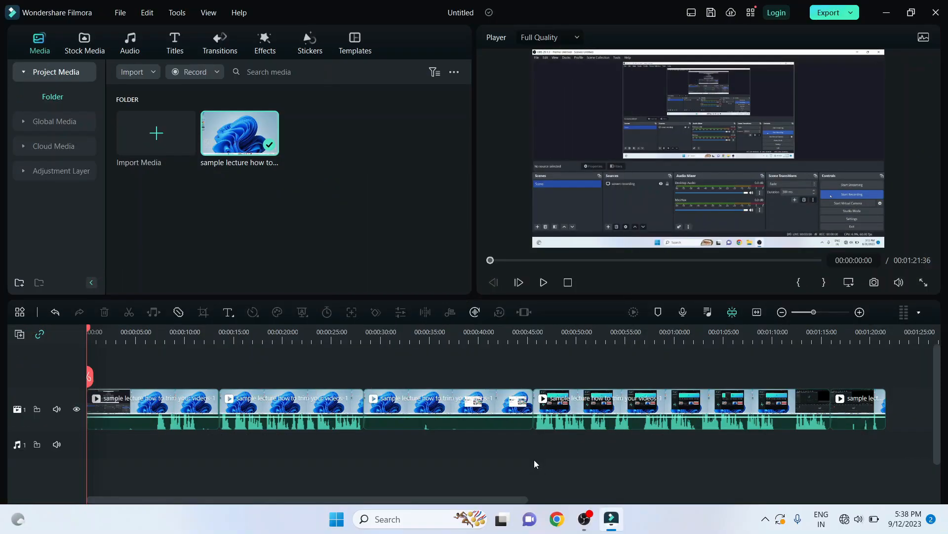
Step: Undo all the quick splits so the lecture is one clip again
{"action": "left_click", "coordinate": [54, 312]}
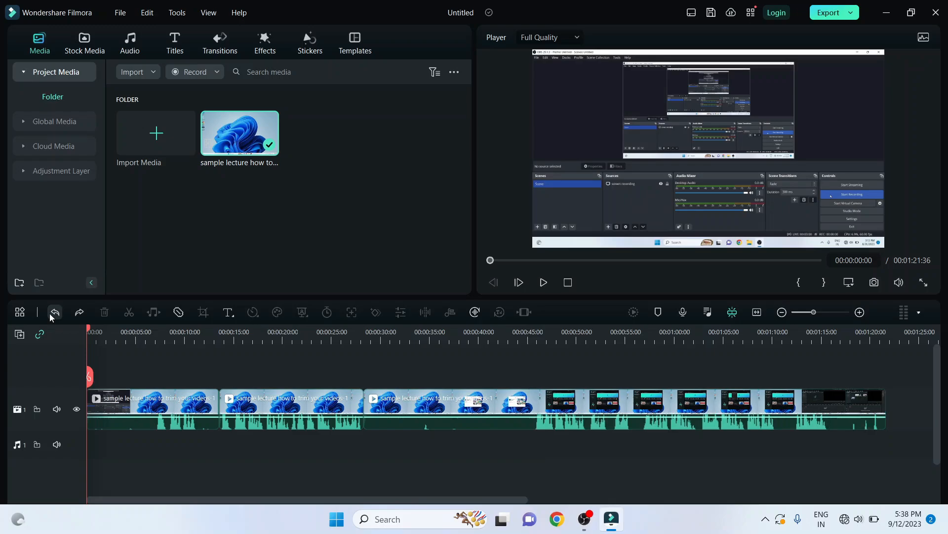
{"action": "left_click", "coordinate": [54, 312]}
{"action": "left_click", "coordinate": [54, 311]}
{"action": "left_click", "coordinate": [54, 311]}
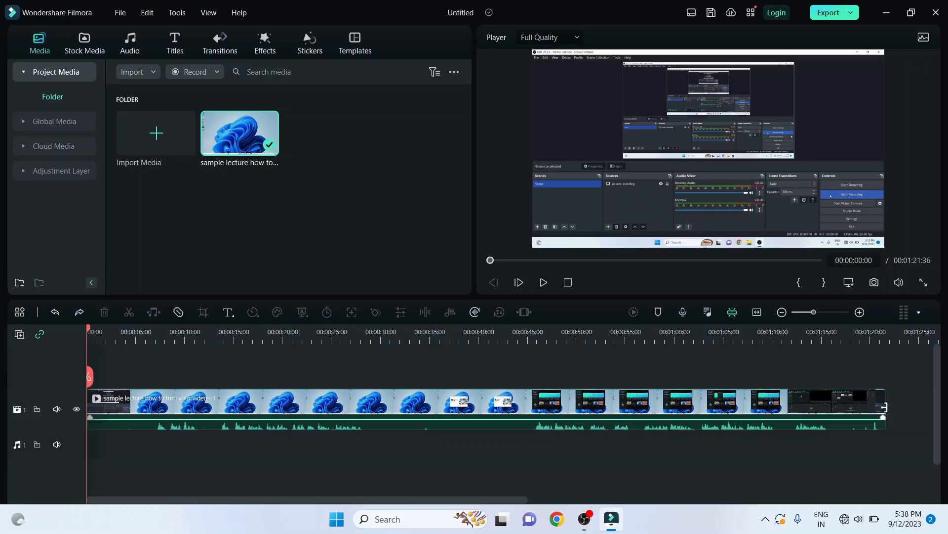
Step: Trim the end of the lecture clip back to 00:01:16:07 and cut about 13 seconds from its start
{"action": "left_click_drag", "start_coordinate": [884, 407], "coordinate": [831, 427]}
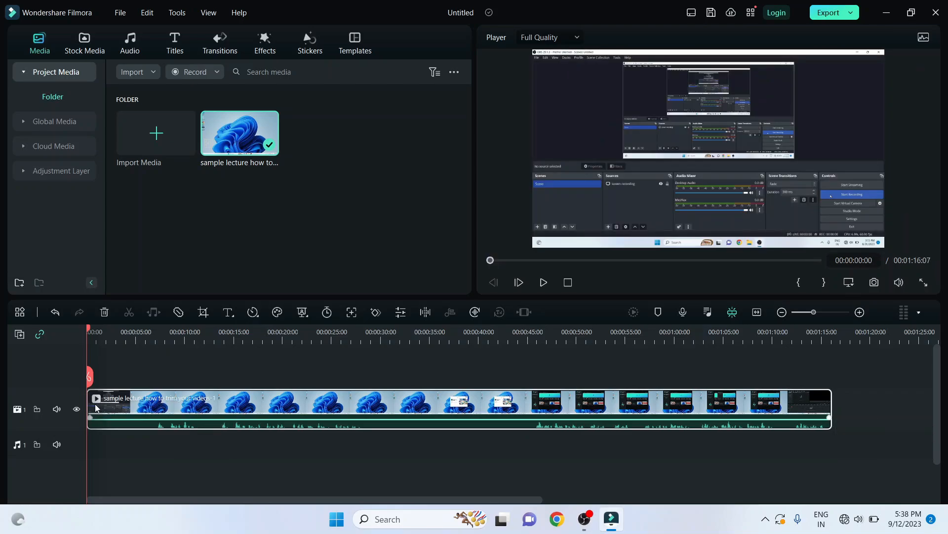
{"action": "left_click_drag", "start_coordinate": [90, 404], "coordinate": [216, 445]}
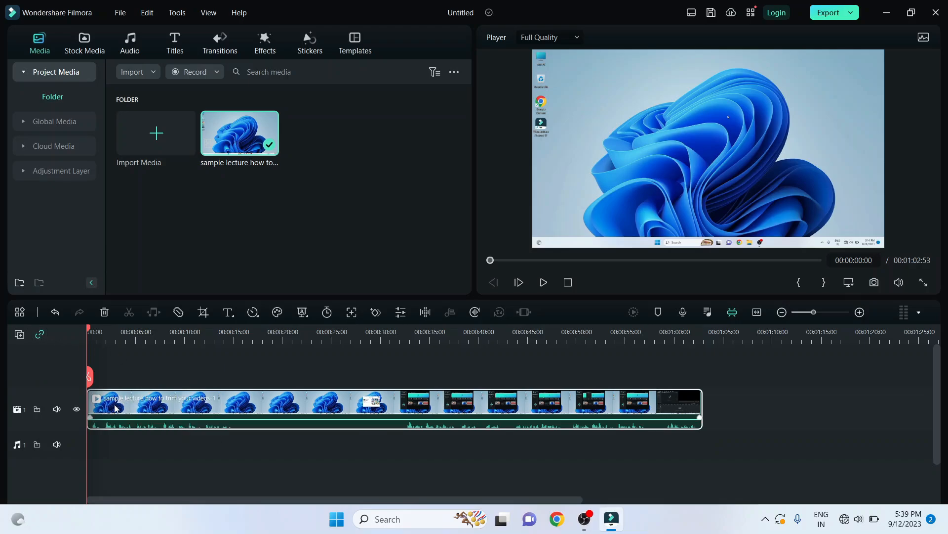
Step: Move the clip about 11 seconds later on the track and delete the empty gap before it
{"action": "left_click_drag", "start_coordinate": [123, 403], "coordinate": [231, 404]}
{"action": "left_click", "coordinate": [149, 420]}
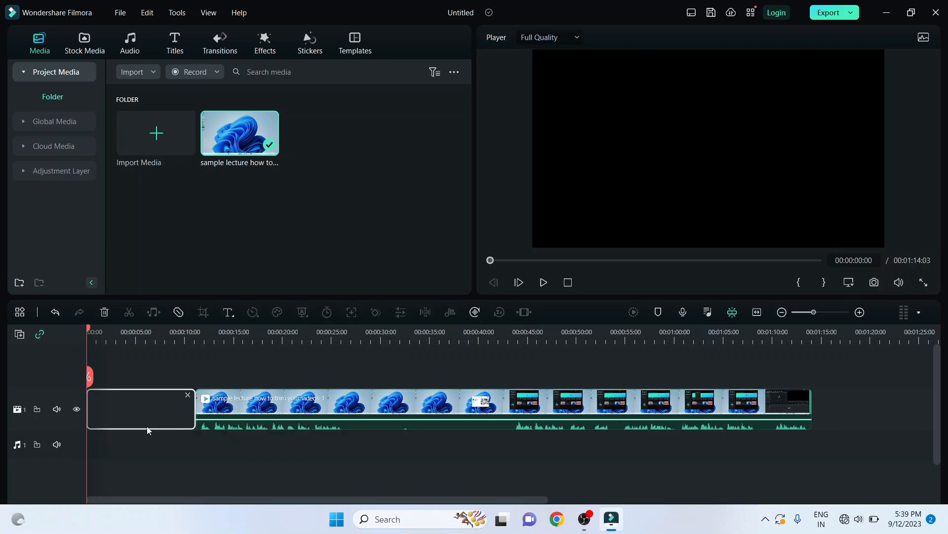
{"action": "key", "text": "Delete"}
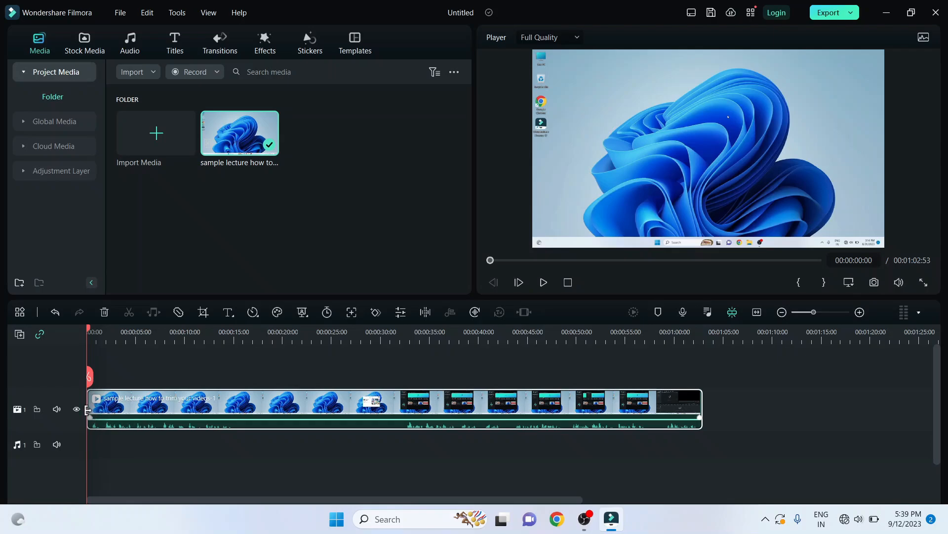
Step: Try trimming about 18 more seconds off the start of the clip, and undo that trim
{"action": "left_click_drag", "start_coordinate": [96, 415], "coordinate": [130, 417]}
{"action": "left_click_drag", "start_coordinate": [250, 420], "coordinate": [266, 418]}
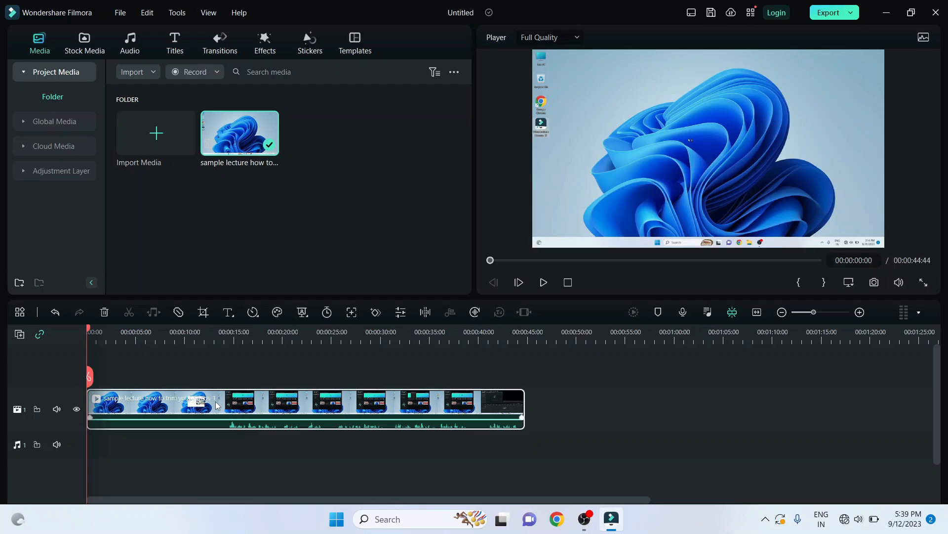
{"action": "mouse_move", "coordinate": [165, 416]}
{"action": "key", "text": "ctrl+z"}
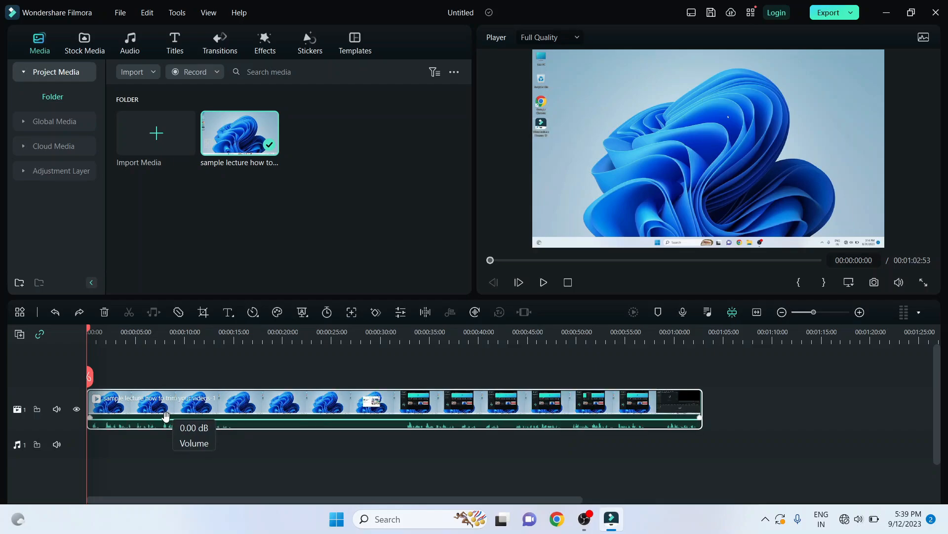
Step: Turn off auto ripple and trim about 16 seconds from the start of the clip, leaving an empty gap before it
{"action": "left_click", "coordinate": [132, 458]}
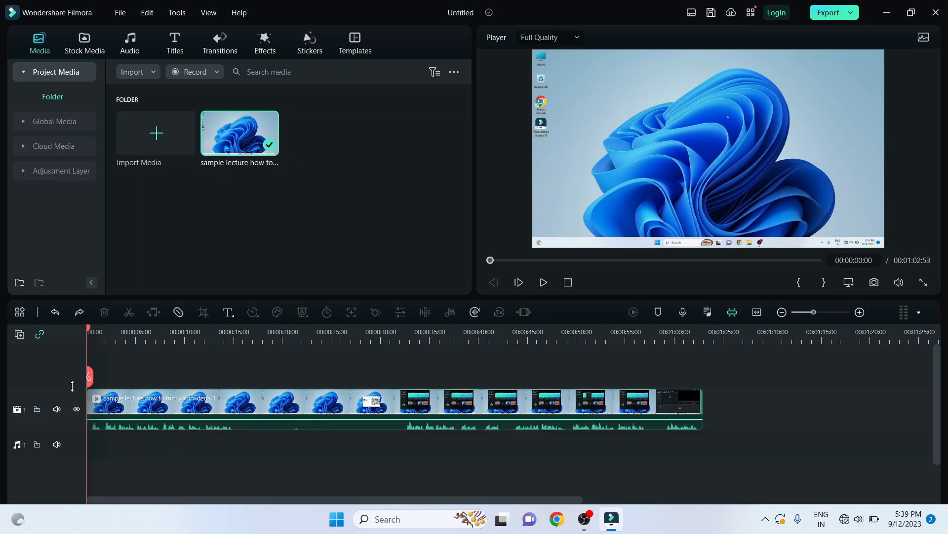
{"action": "left_click", "coordinate": [41, 335]}
{"action": "left_click_drag", "start_coordinate": [90, 400], "coordinate": [247, 400]}
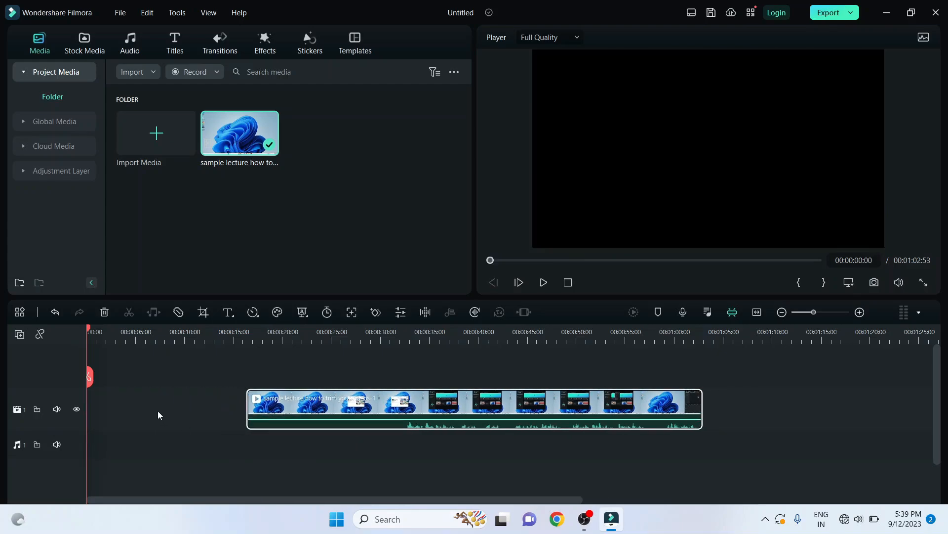
Step: Delete the empty gap before the clip and, with auto ripple back on, trim about 15 seconds off the clip's start
{"action": "left_click", "coordinate": [168, 407]}
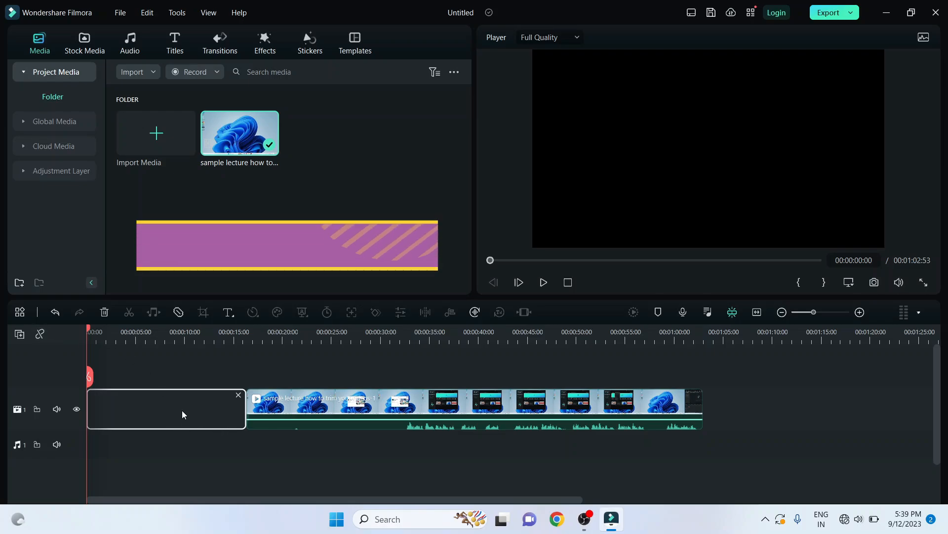
{"action": "key", "text": "Delete"}
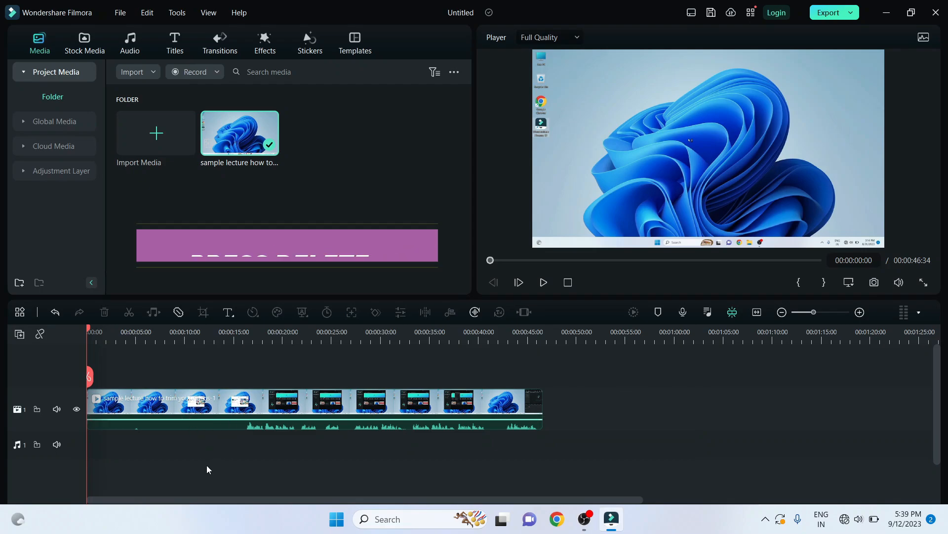
{"action": "left_click", "coordinate": [40, 334]}
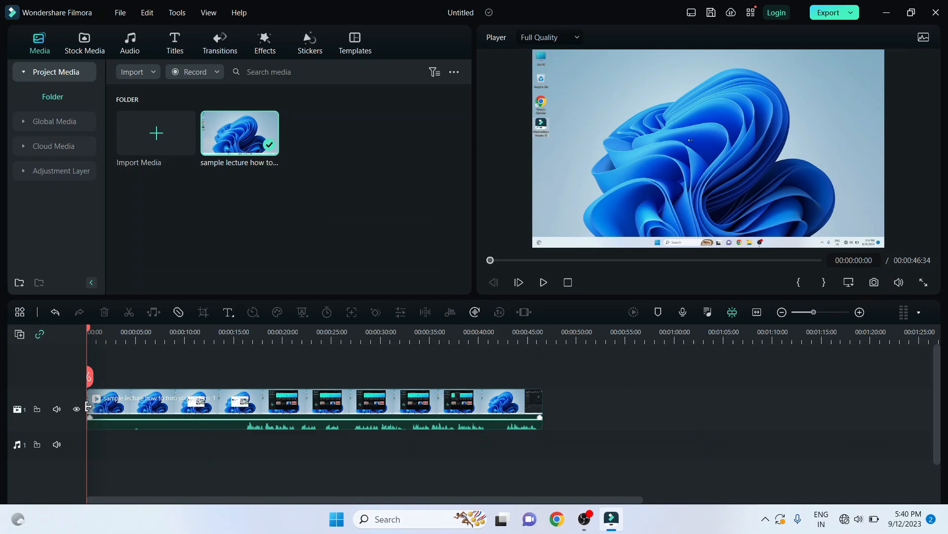
{"action": "left_click_drag", "start_coordinate": [88, 406], "coordinate": [242, 412]}
Step: Split the clip at 00:00:12:14 and 00:00:17:46 and delete the section between the two cuts
{"action": "left_click", "coordinate": [203, 337]}
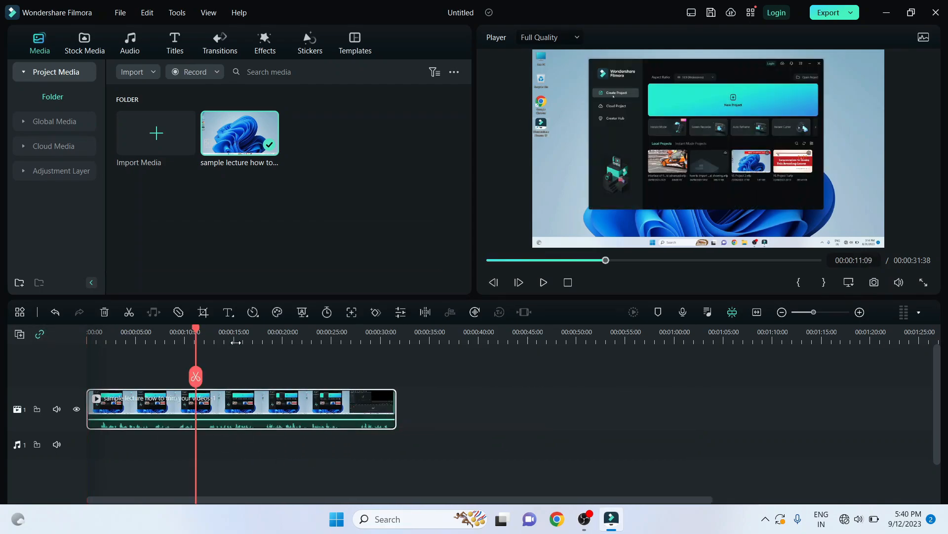
{"action": "key", "text": "ctrl+b"}
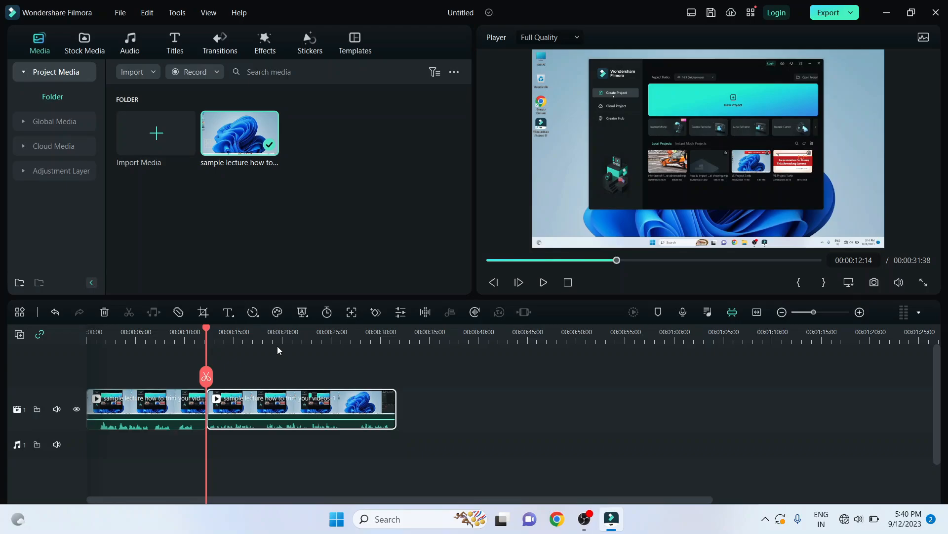
{"action": "left_click", "coordinate": [260, 336]}
{"action": "left_click", "coordinate": [262, 377]}
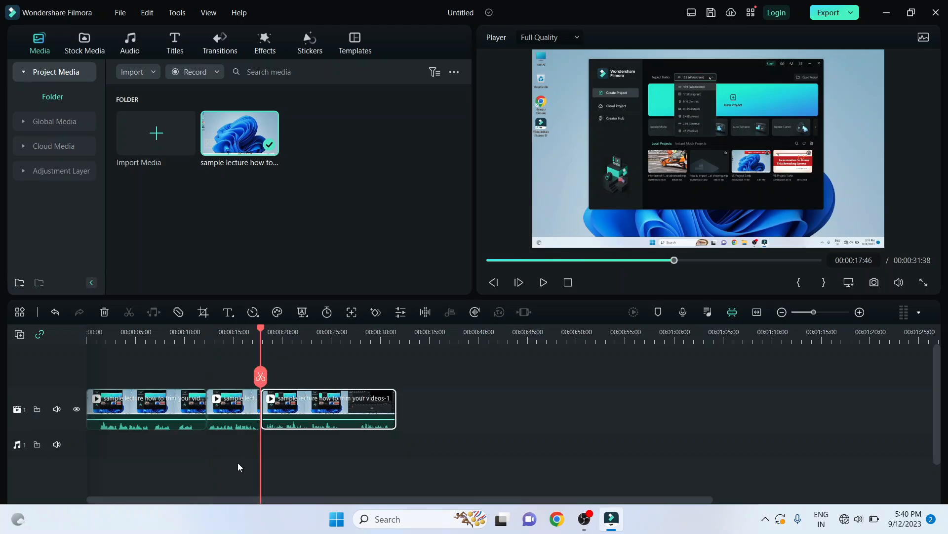
{"action": "left_click", "coordinate": [232, 410]}
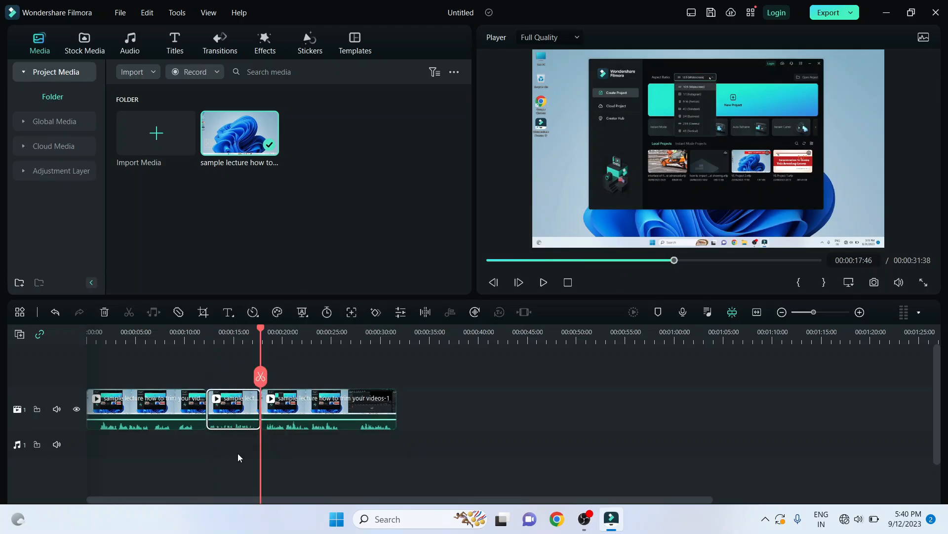
{"action": "key", "text": "Delete"}
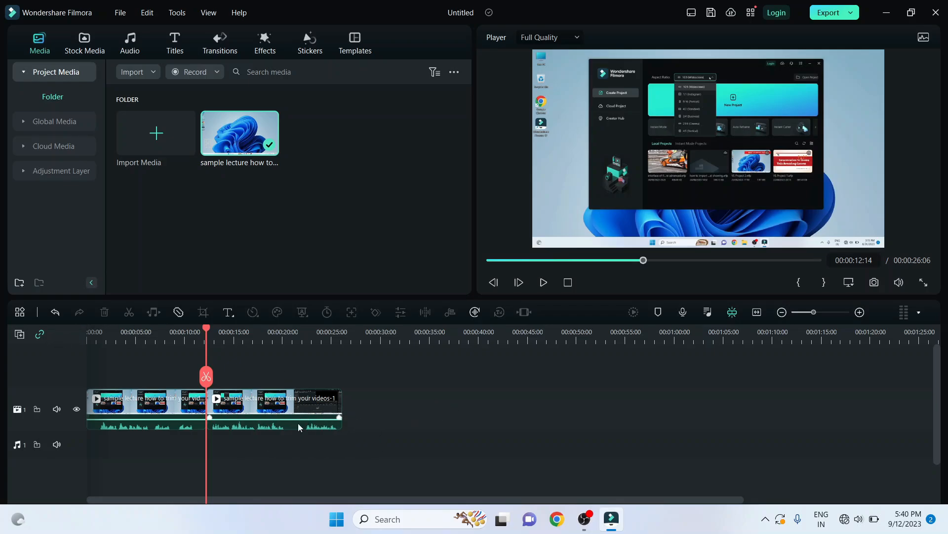
Step: Undo the edits back to the full-length clip, and trim about 5 seconds off its end and 8 seconds off its start
{"action": "key", "text": "ctrl+z"}
{"action": "key", "text": "ctrl+z"}
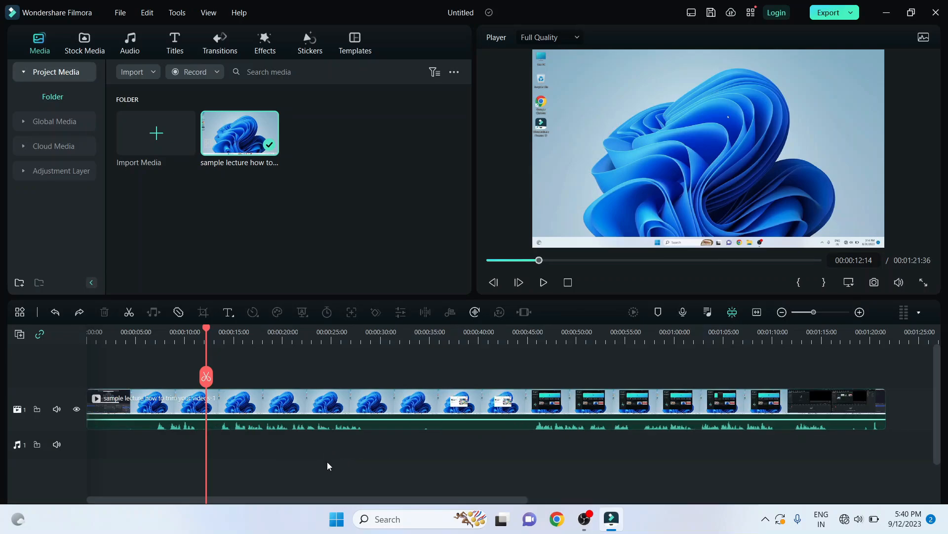
{"action": "left_click_drag", "start_coordinate": [884, 404], "coordinate": [833, 427]}
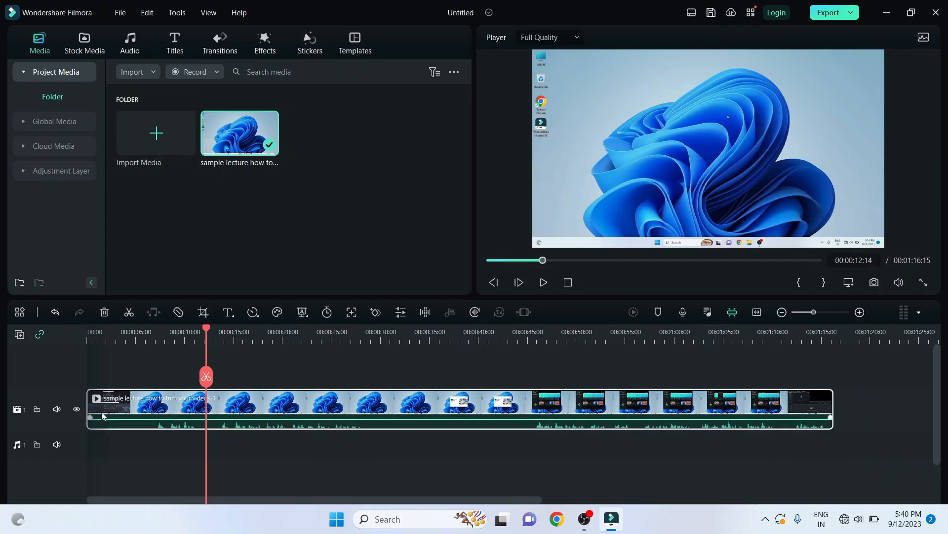
{"action": "left_click_drag", "start_coordinate": [88, 406], "coordinate": [164, 460]}
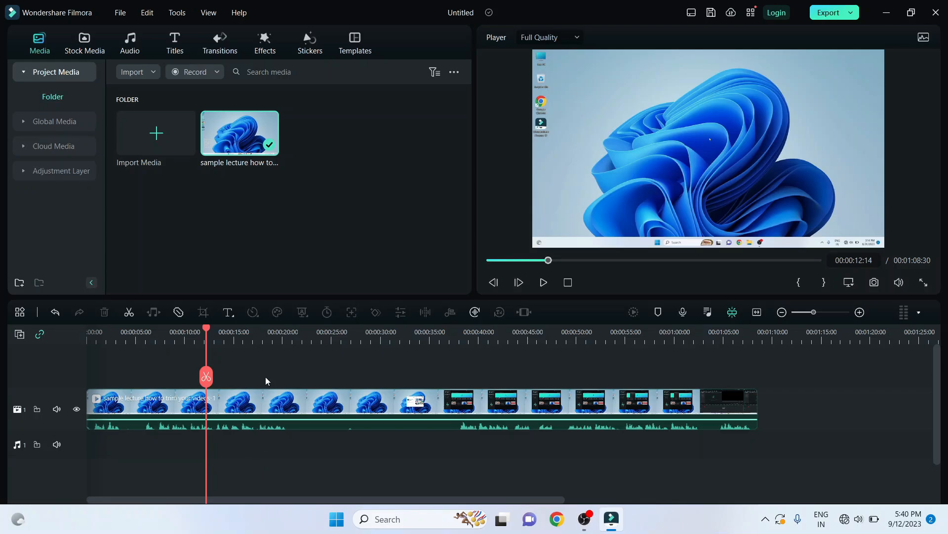
Step: Split the clip at 00:00:20:40 and 00:00:35:55 and delete the section between the two cuts
{"action": "left_click", "coordinate": [288, 331]}
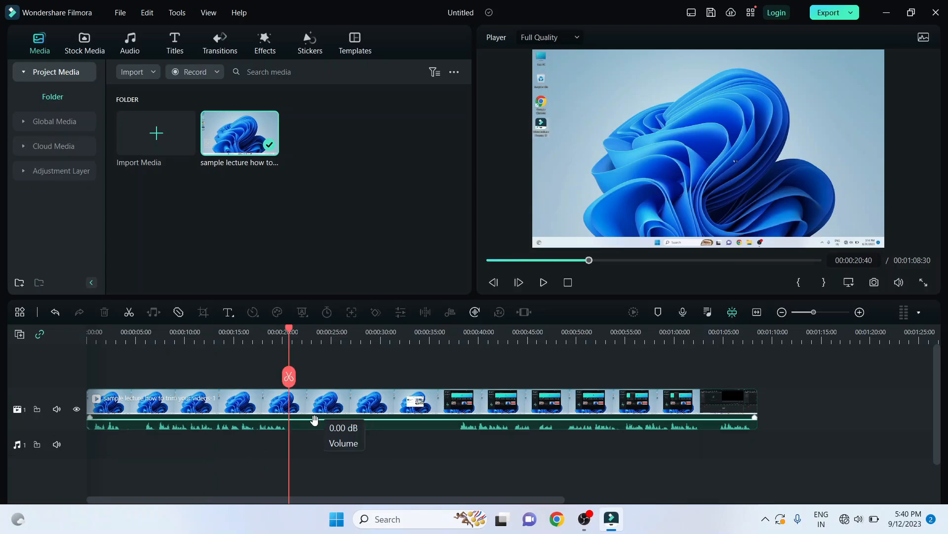
{"action": "left_click", "coordinate": [289, 377]}
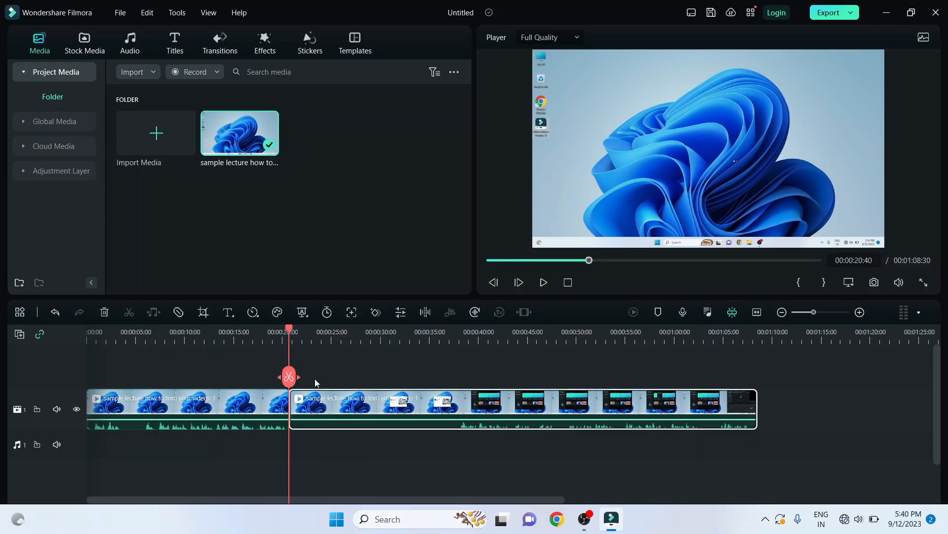
{"action": "left_click", "coordinate": [439, 331]}
{"action": "left_click", "coordinate": [438, 377]}
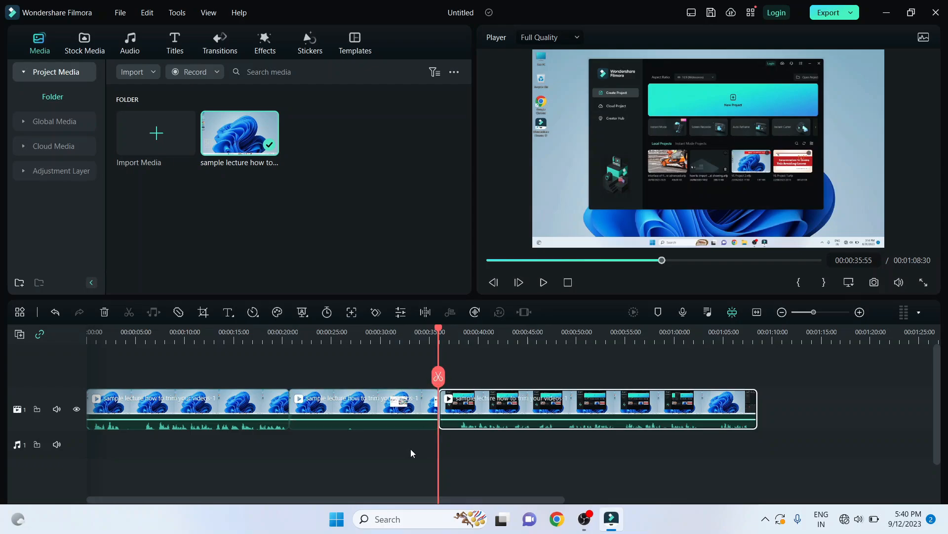
{"action": "left_click", "coordinate": [411, 448]}
{"action": "left_click", "coordinate": [378, 428]}
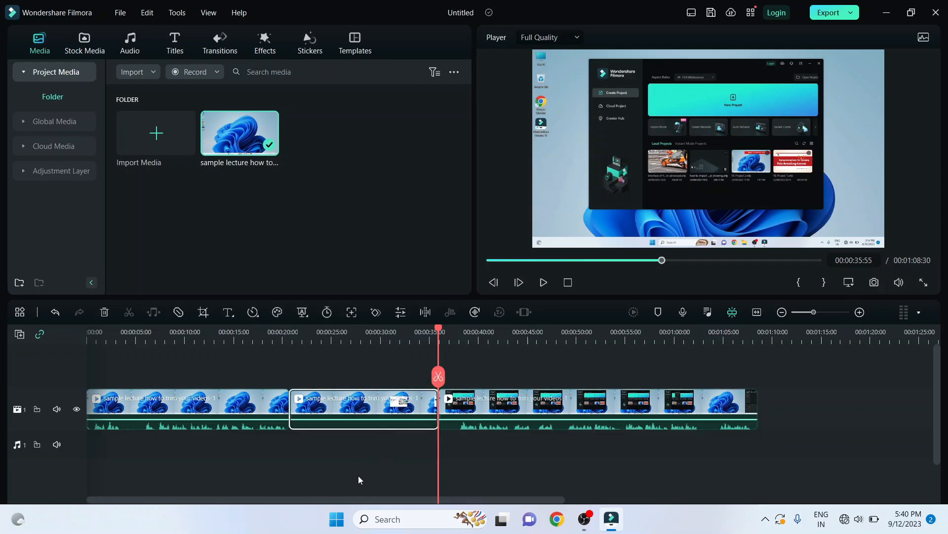
{"action": "key", "text": "Delete"}
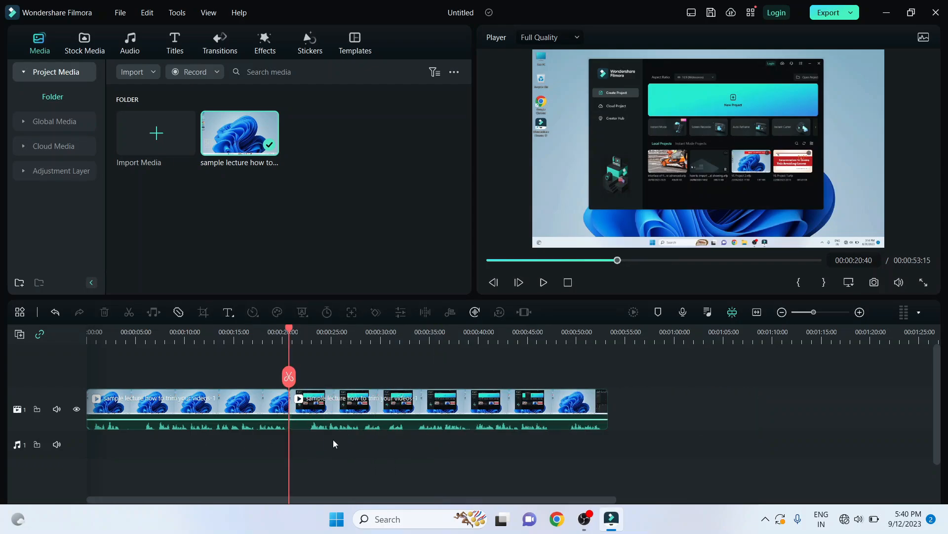
Step: Use Quick Split Mode to cut the clips at about 6, 14, 25, 37 and 43 seconds, and turn the mode off
{"action": "left_click", "coordinate": [378, 346]}
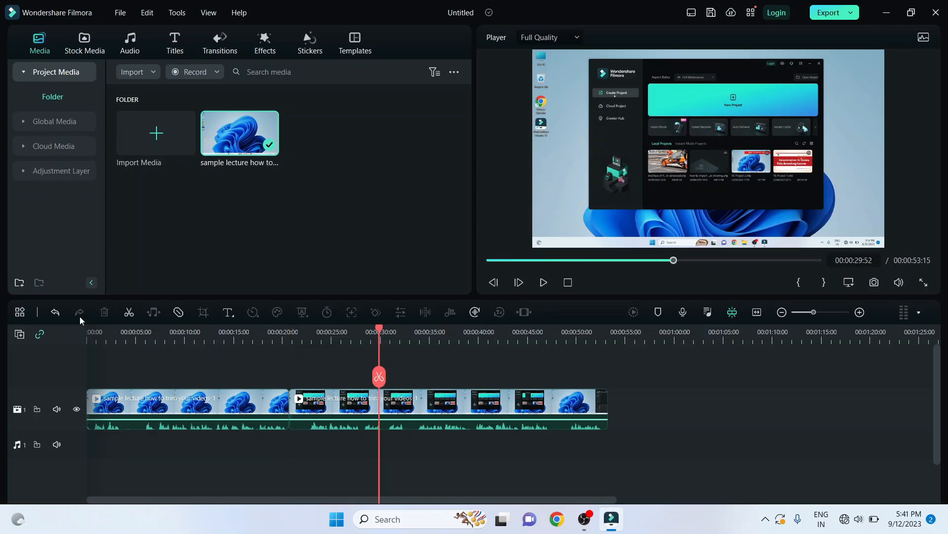
{"action": "left_click", "coordinate": [177, 318]}
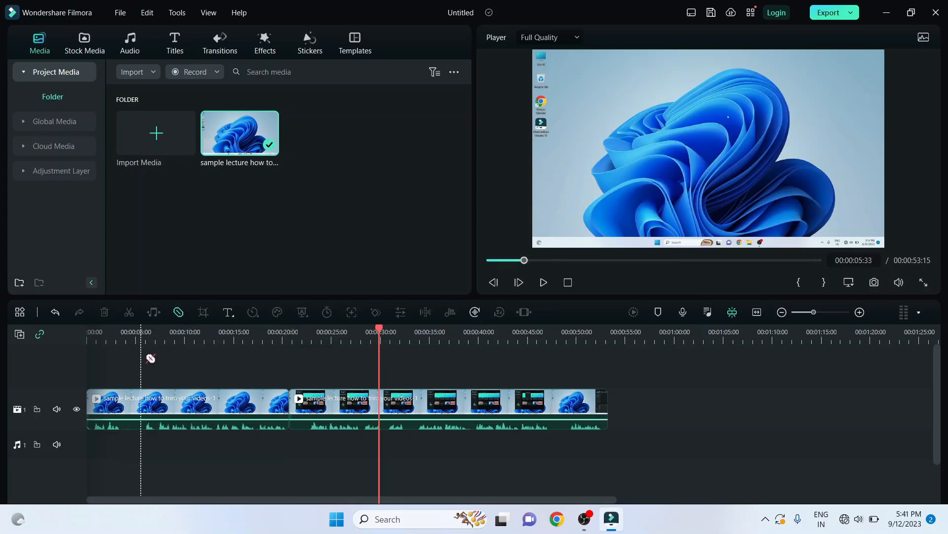
{"action": "left_click", "coordinate": [146, 405]}
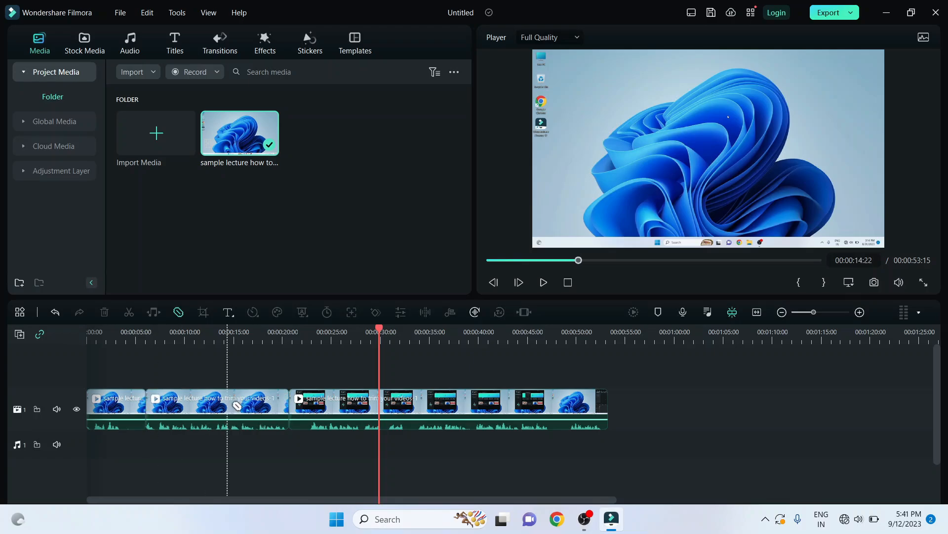
{"action": "left_click", "coordinate": [228, 405]}
{"action": "left_click", "coordinate": [331, 403]}
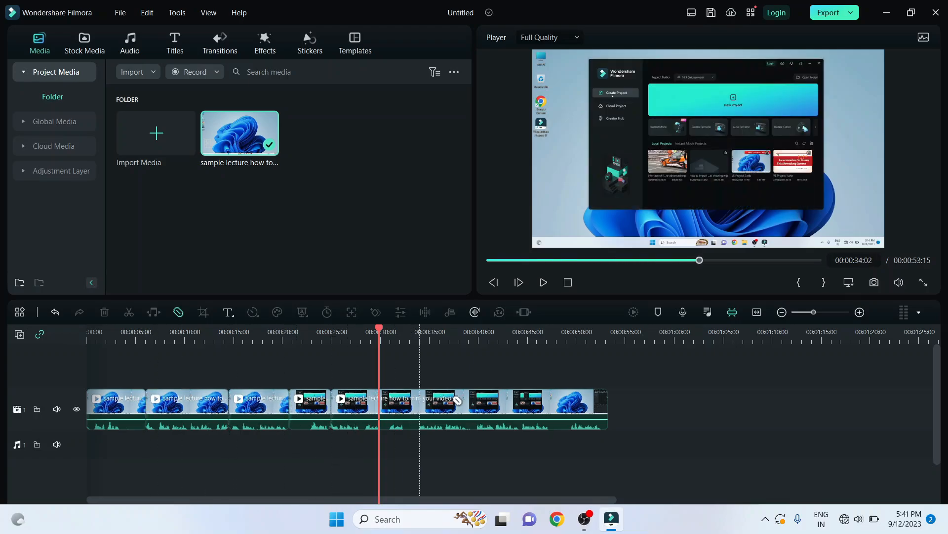
{"action": "left_click", "coordinate": [451, 404]}
{"action": "left_click", "coordinate": [511, 404]}
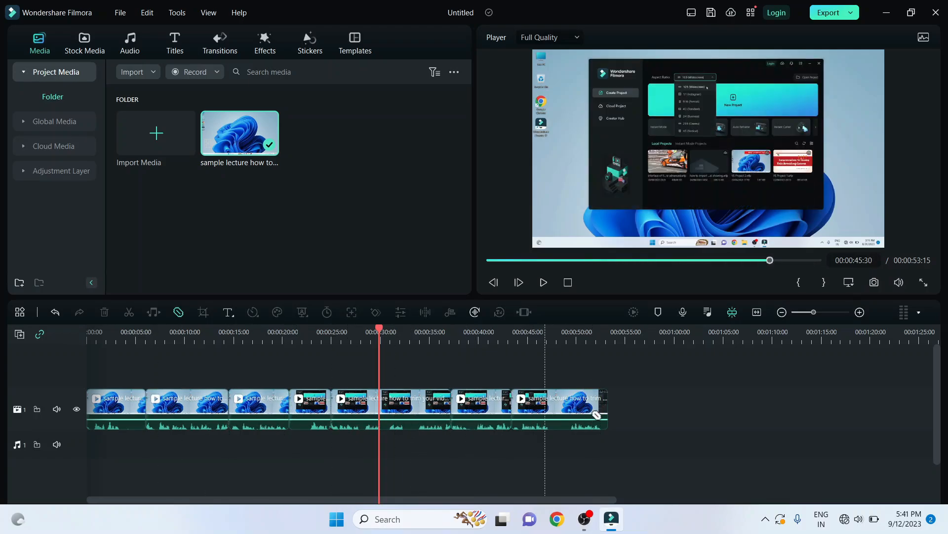
{"action": "left_click", "coordinate": [179, 313]}
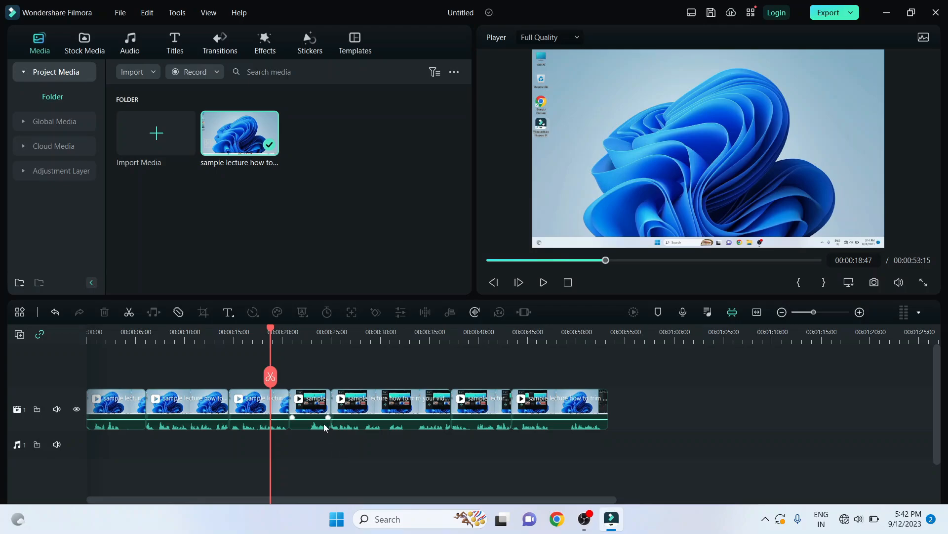
Step: Move the playhead to 00:00:25:20 on the timeline
{"action": "left_click_drag", "start_coordinate": [272, 332], "coordinate": [334, 375]}
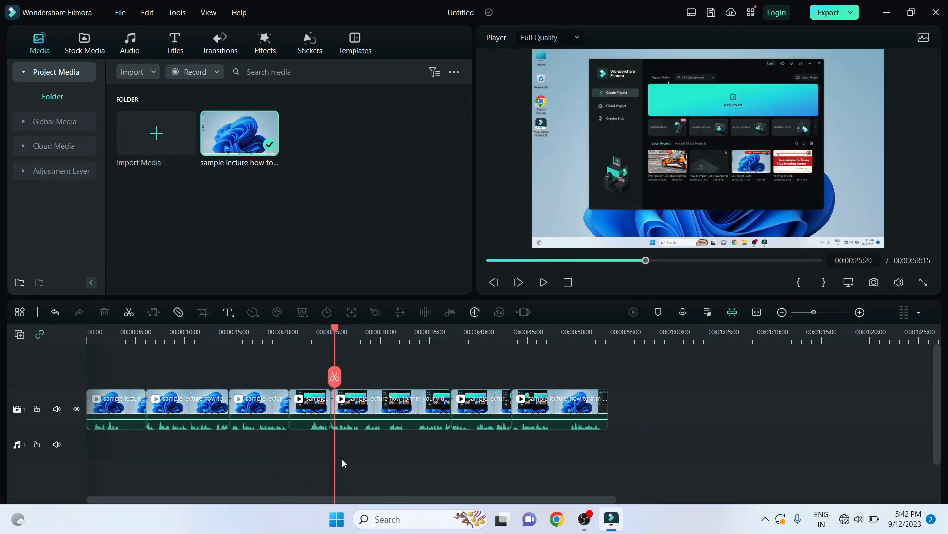